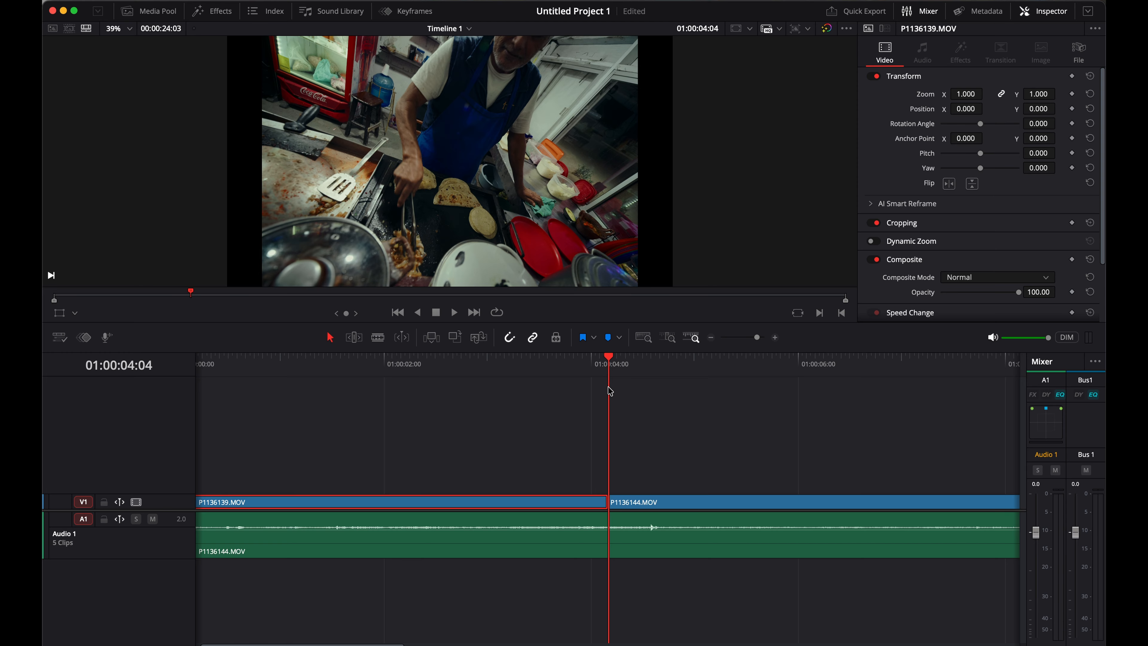
- Split the outgoing clip P1136139.MOV at 01:00:03:23, five frames before its cut to P1136144.MOV
key("Left")
key("Left")
key("Left")
key("Left")
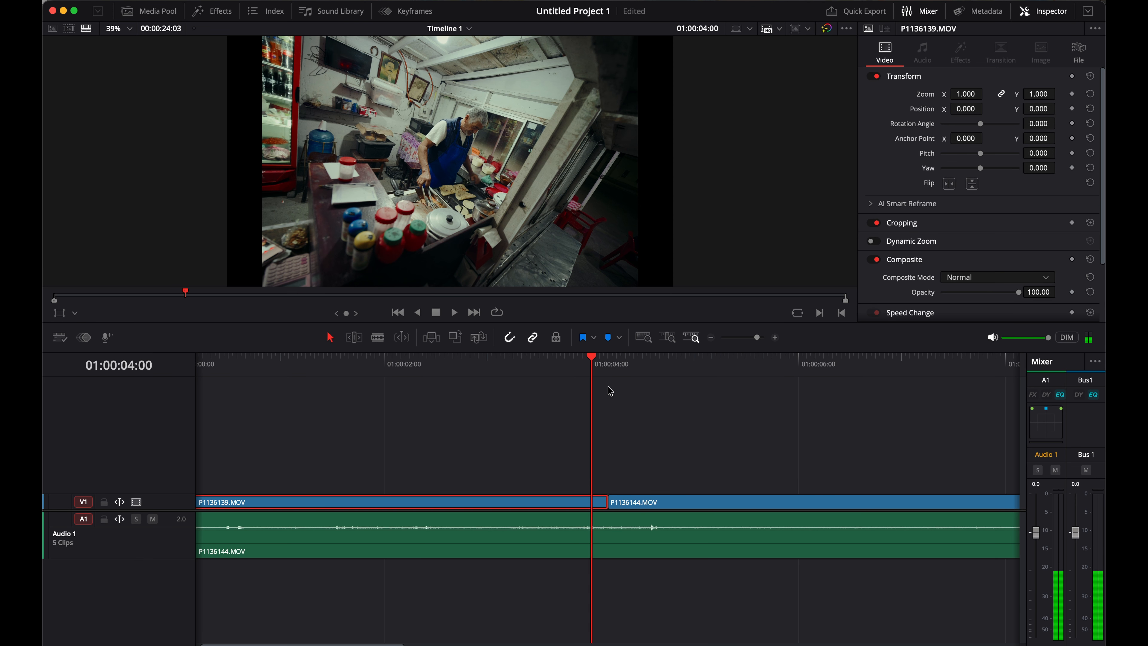
key("Down")
key("Down")
key("Up")
key("Left")
key("Left")
key("Left")
key("Left")
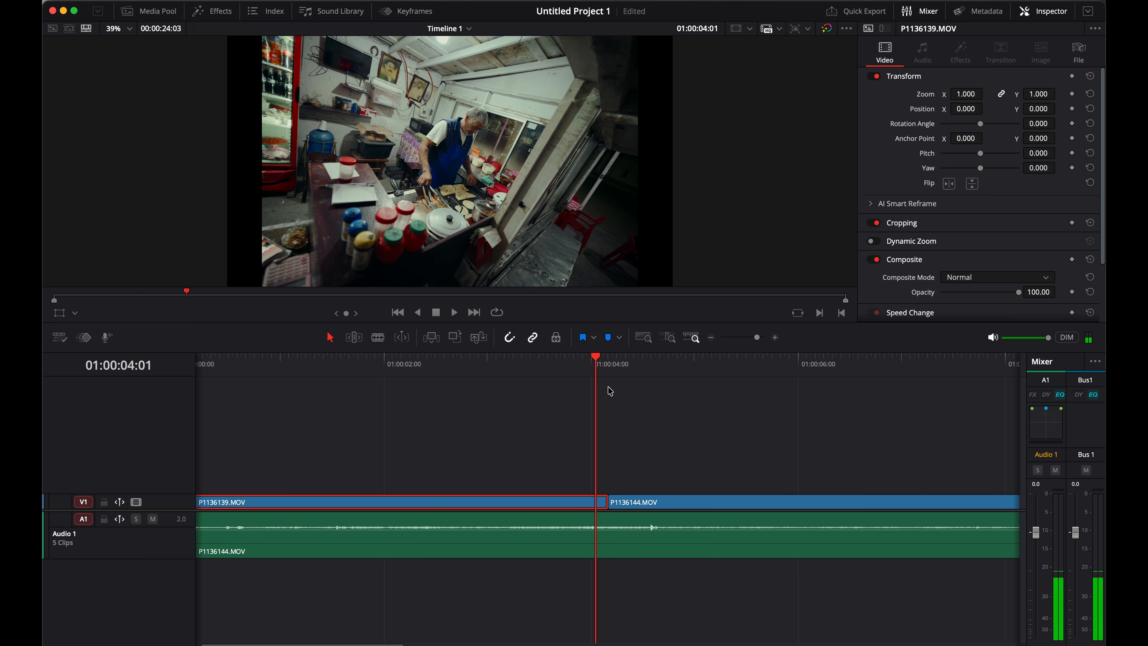
key("Left")
key("super+b")
- Split the incoming clip P1136144.MOV at 01:00:04:09, five frames after the cut
key("Down")
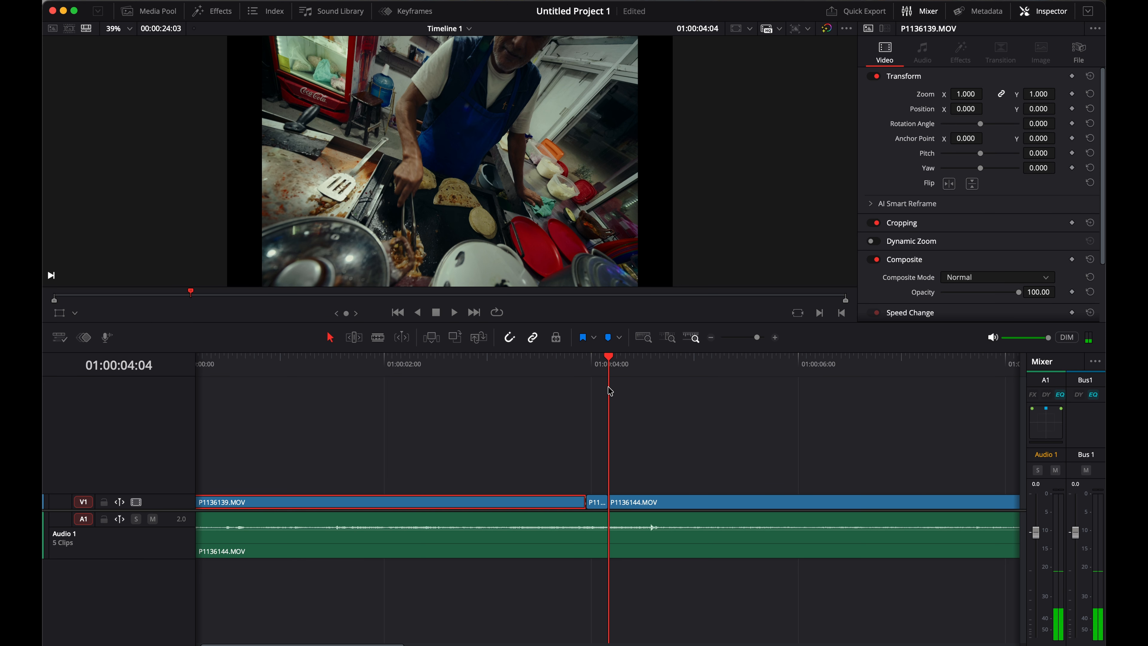
key("Right")
key("Right")
key("Right")
key("Right")
key("Right")
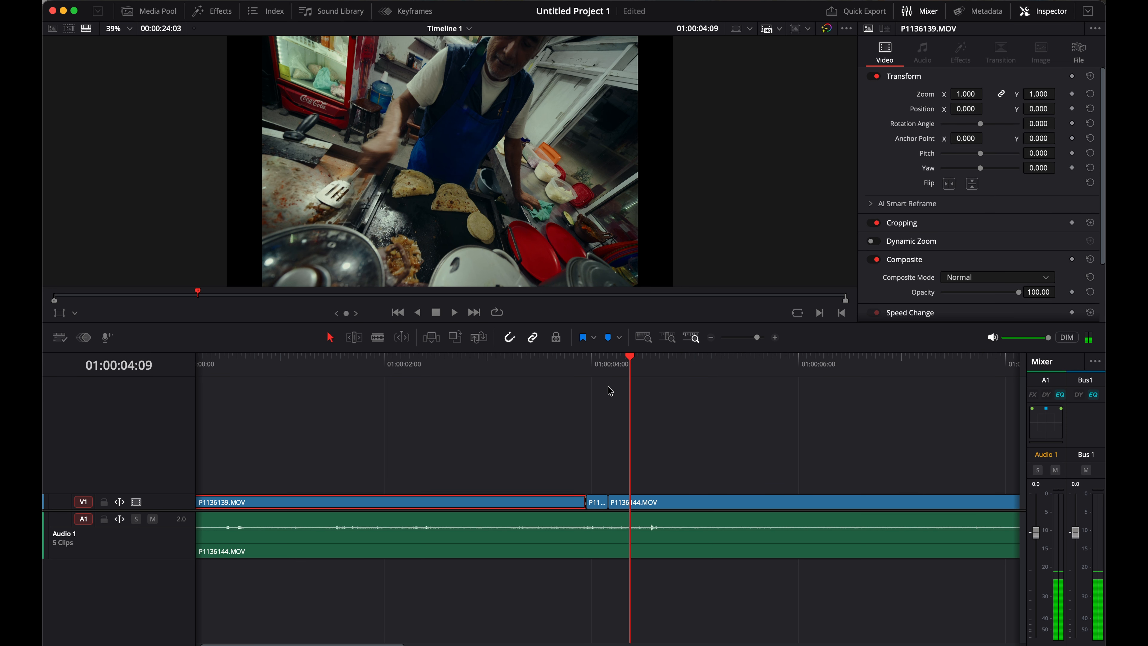
left_click(649, 506)
key("super+b")
- Open the short P1136139.MOV piece before the cut on the Color page and show its corrector keyframe tracks
left_click(589, 370)
mouse_move(590, 370)
left_mouse_down()
mouse_move(631, 374)
mouse_move(589, 380)
left_mouse_up()
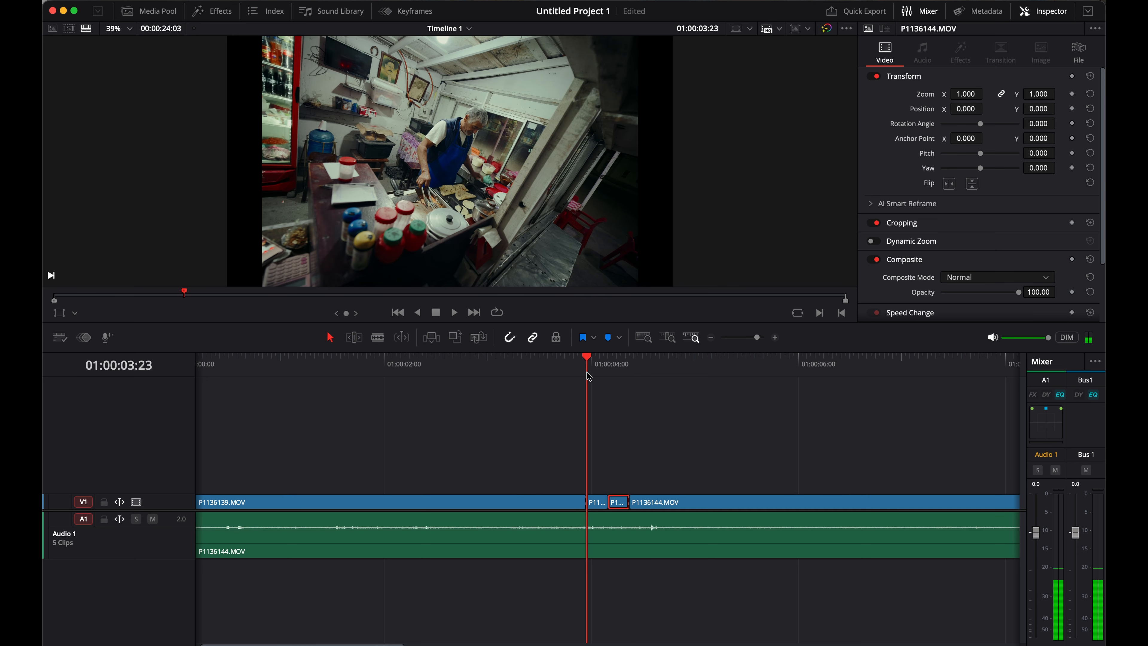
left_click(597, 502)
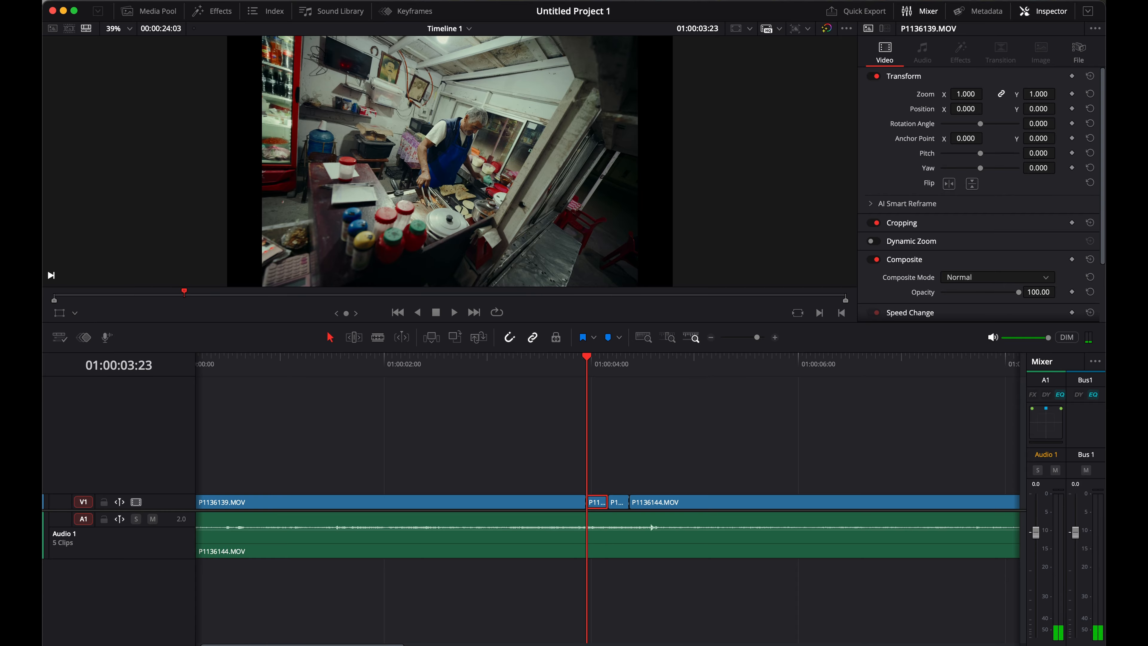
key("shift+6")
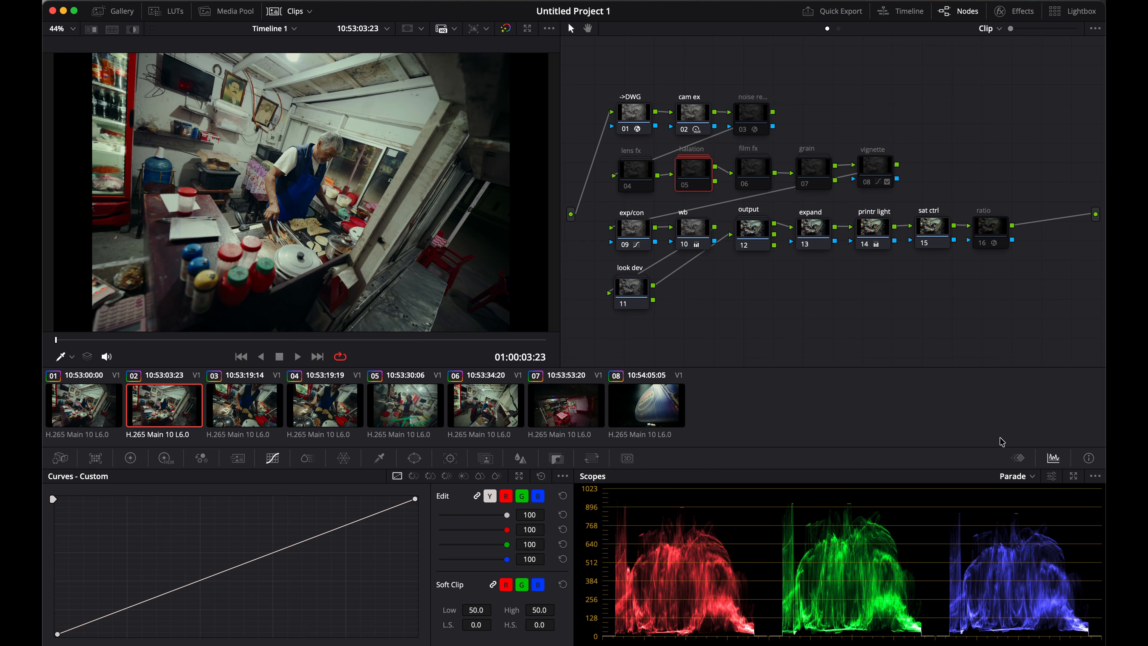
left_click(1018, 457)
scroll(604, 586, "down", 5)
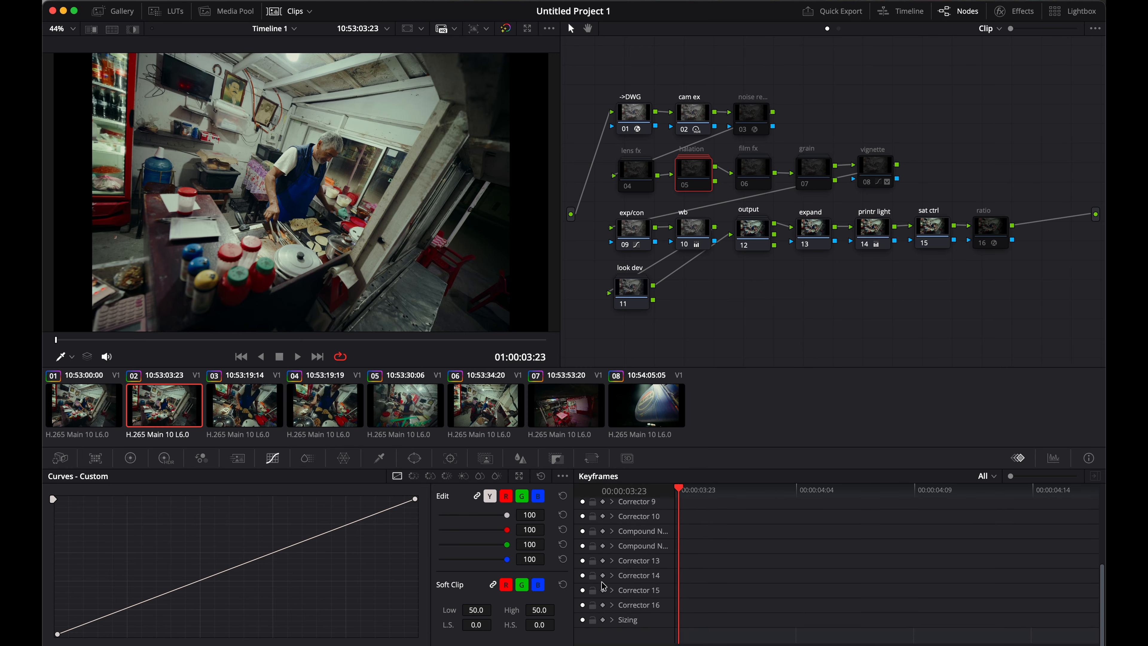
- Add a serial node after the ratio node, label it Flash and place it below the output node
left_click(991, 235)
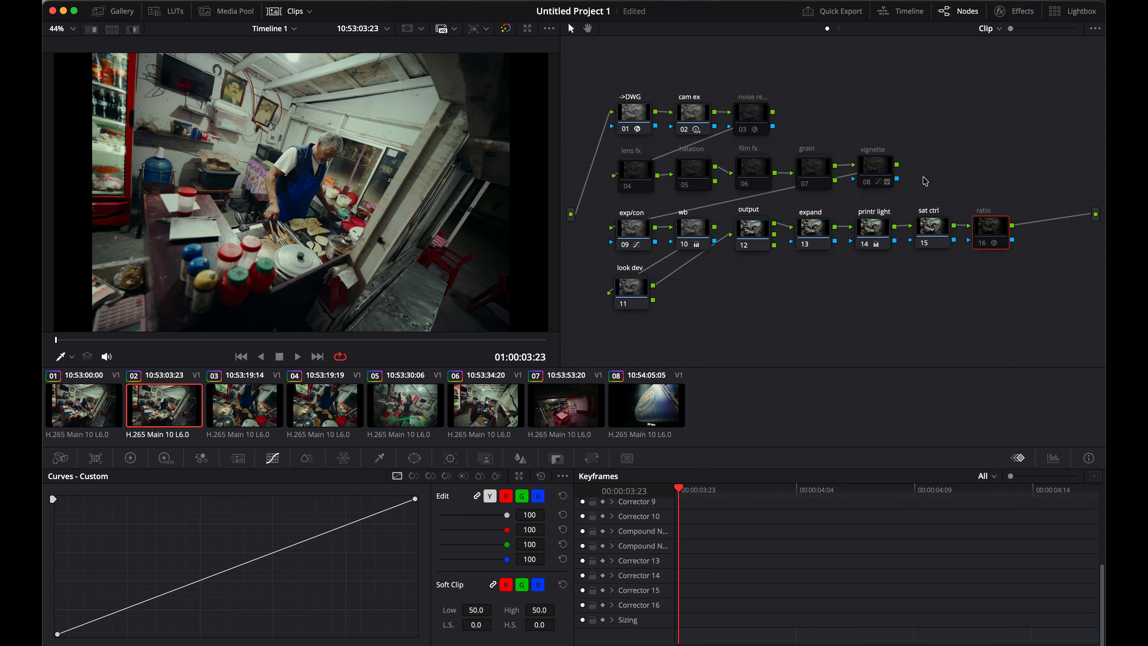
key("alt+s")
left_click_drag(1053, 231, 750, 283)
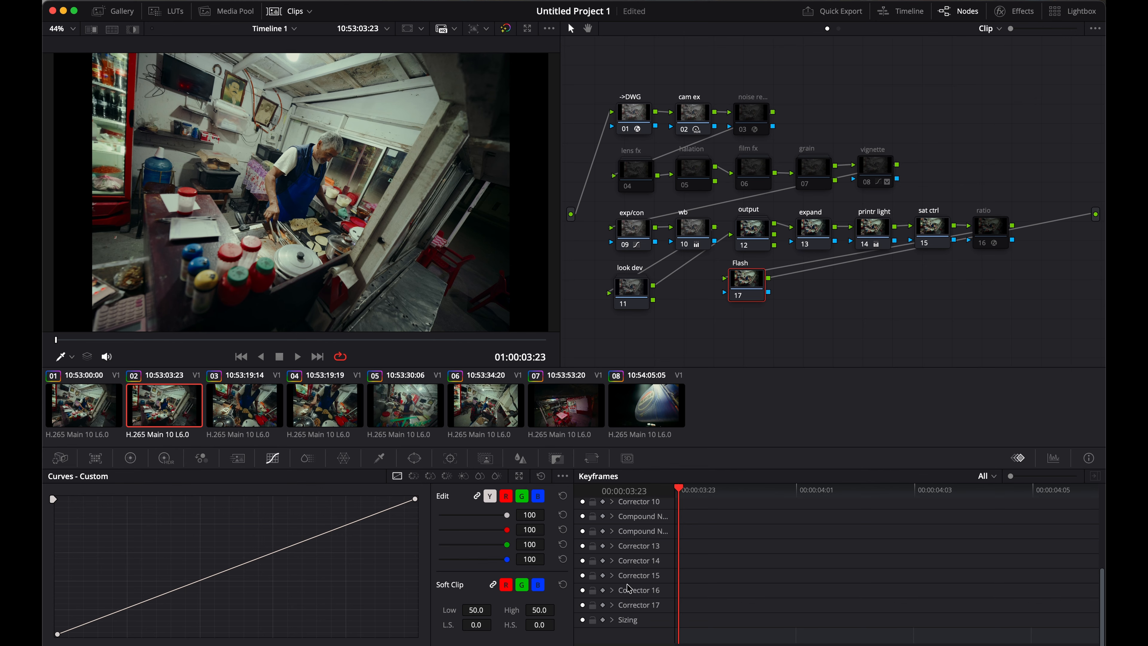
- Compare the bypassed and graded image, enable keyframing for Corrector 17 and add an upper curve point at the clip's first frame
left_click(603, 605)
key("shift+d")
key("shift+d")
key("shift+d")
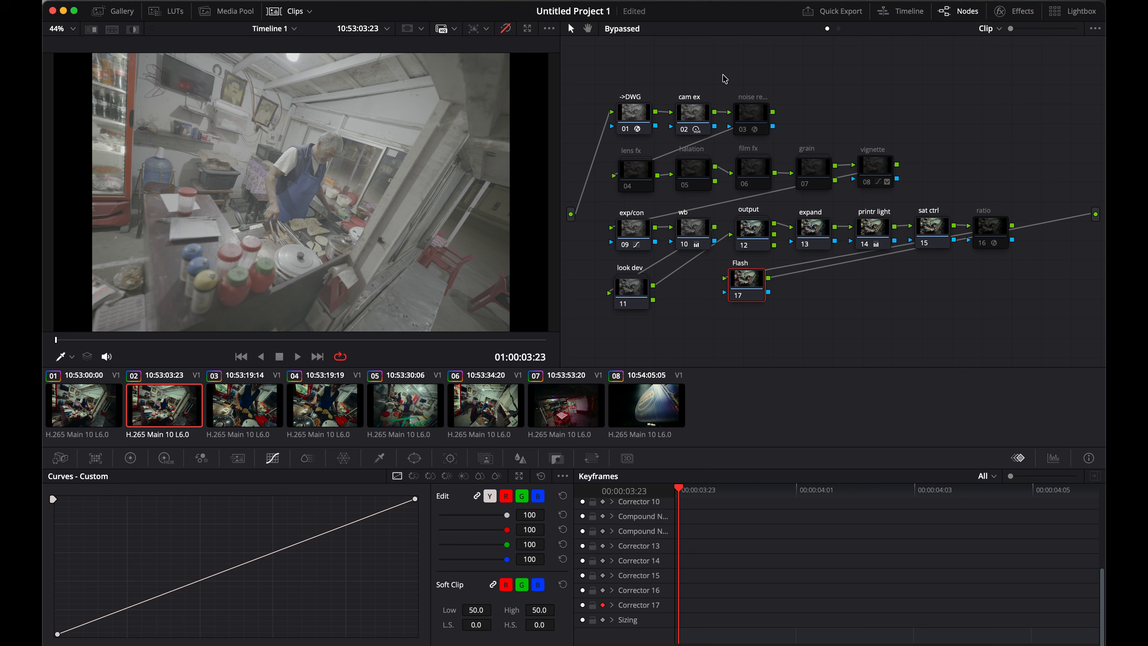
key("shift+d")
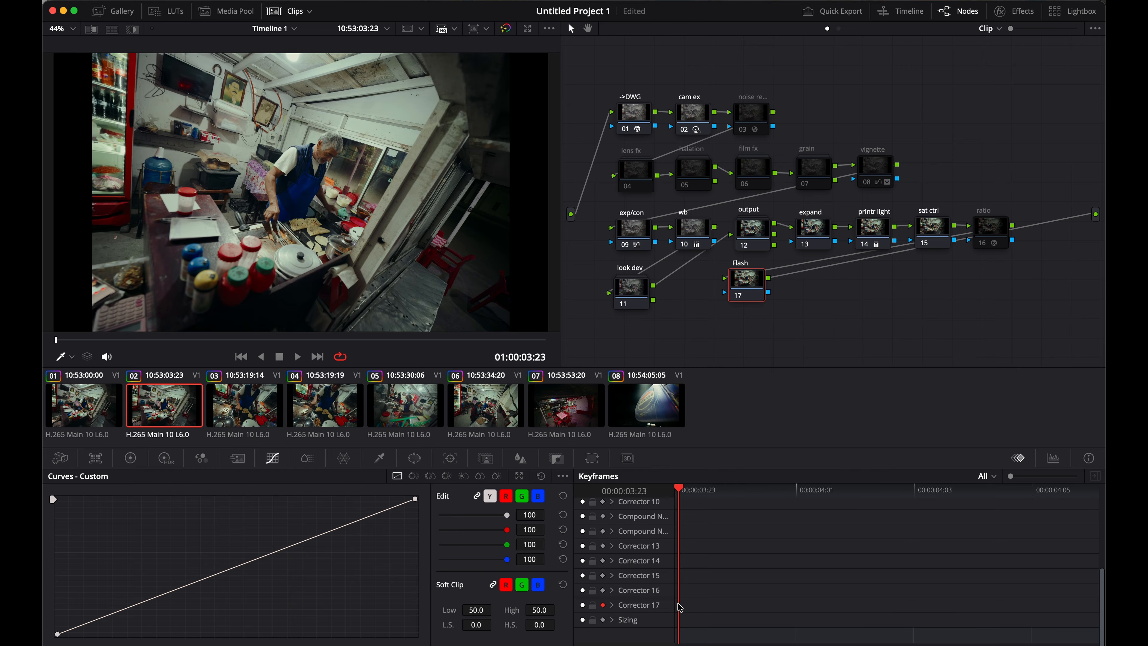
left_click(333, 534)
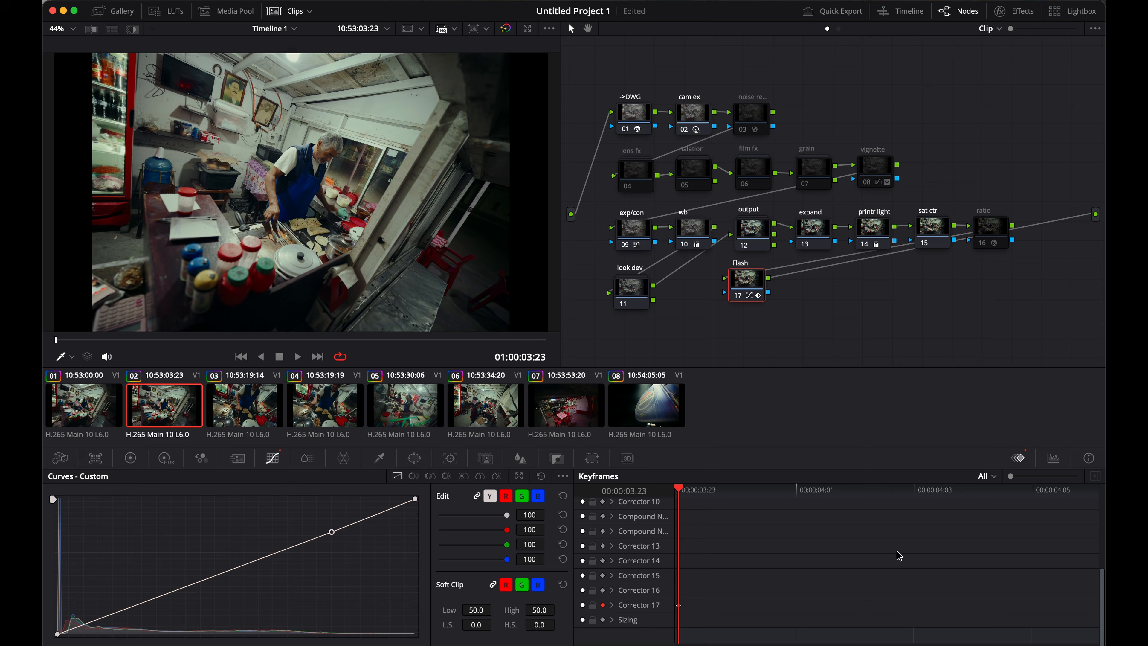
- At the clip's last frame, 01:00:04:03, raise the Flash node's upper curve point to brighten the image and nudge the black point inward
left_click_drag(678, 488, 1096, 483)
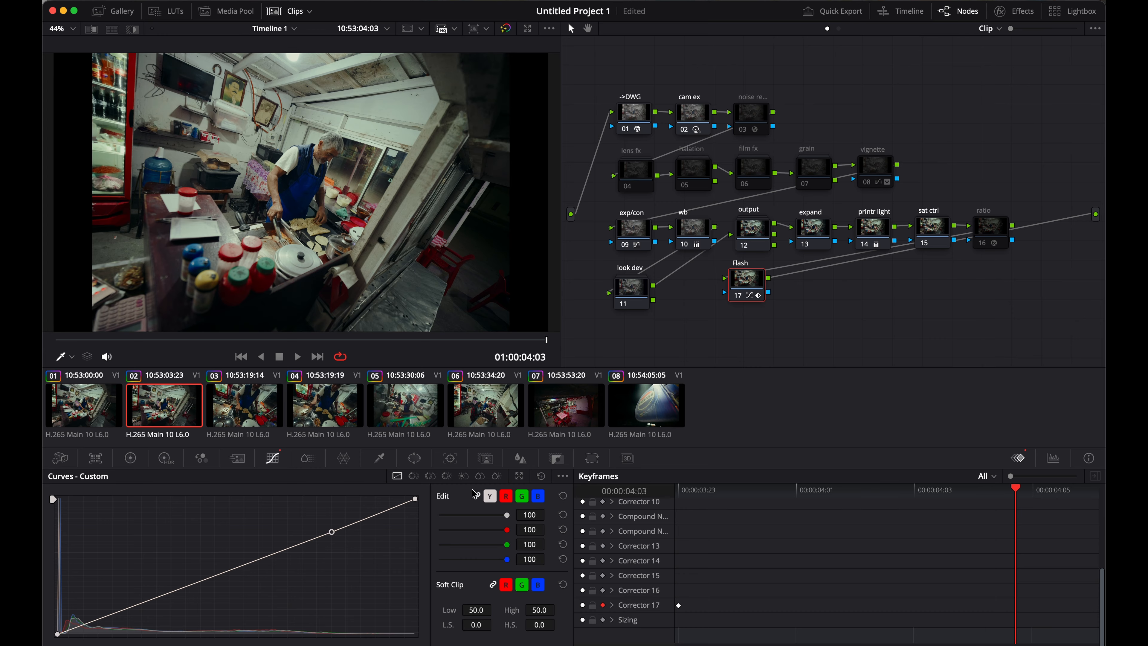
left_click_drag(333, 534, 315, 506)
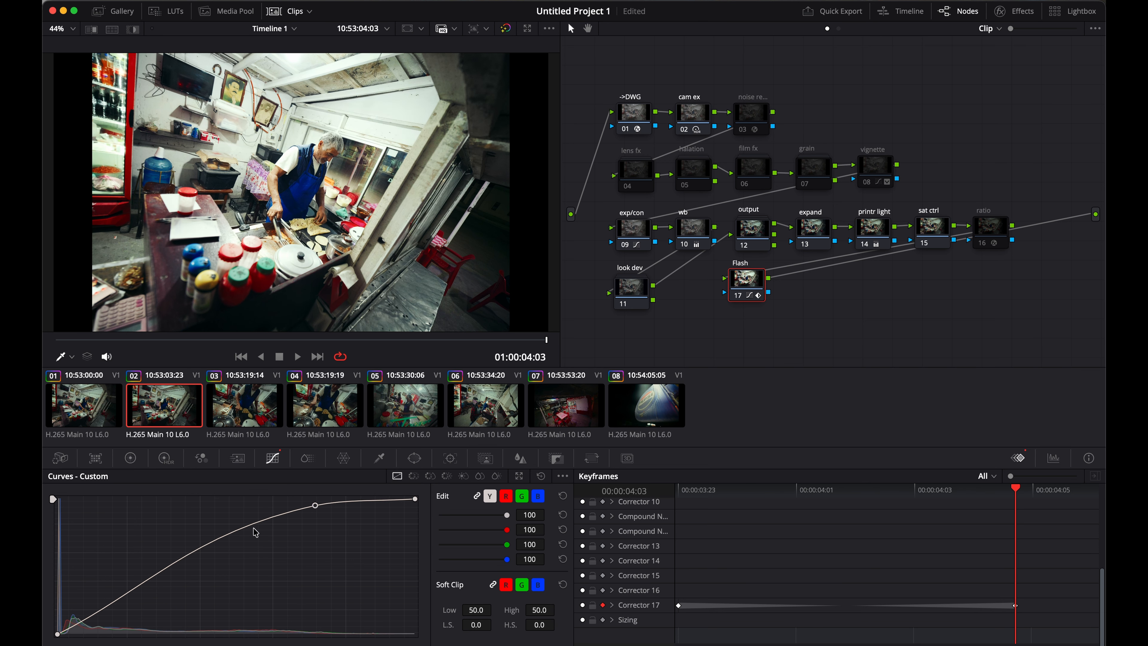
left_click_drag(57, 634, 59, 635)
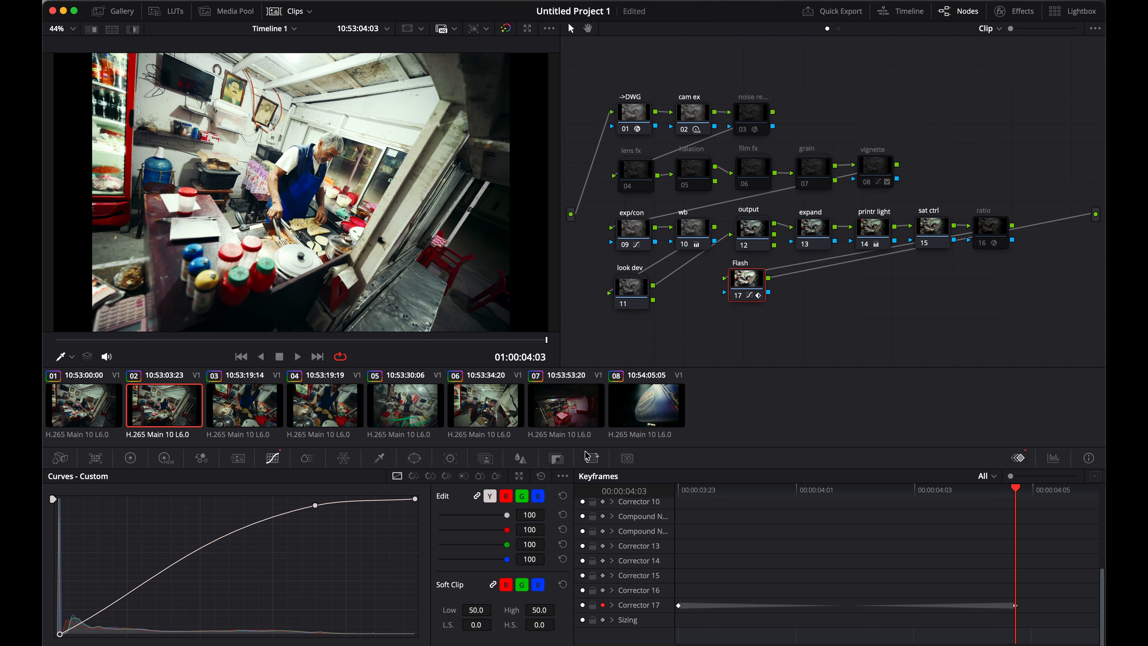
- Turn on the custom curve's spline handles, shift the black point further inward and raise the highlight point to full height
left_click(564, 476)
left_click(597, 555)
mouse_move(59, 636)
left_mouse_down()
mouse_move(79, 636)
mouse_move(65, 636)
left_mouse_up()
mouse_move(315, 505)
left_mouse_down()
mouse_move(337, 498)
mouse_move(334, 513)
mouse_move(327, 486)
left_mouse_up()
left_click(203, 526)
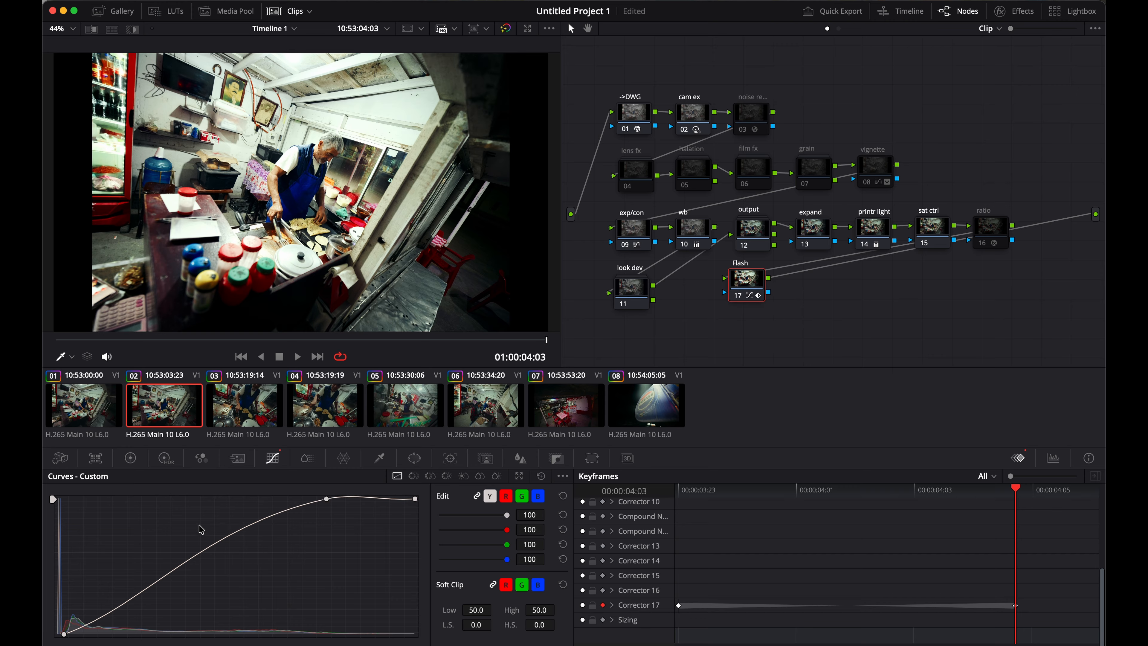
- Soften the curve's highlight roll-off by lowering the upper point and adjusting its handles, and play back the clip
left_click(327, 500)
left_click_drag(356, 495, 355, 499)
left_click_drag(326, 499, 337, 516)
left_click_drag(195, 516, 230, 511)
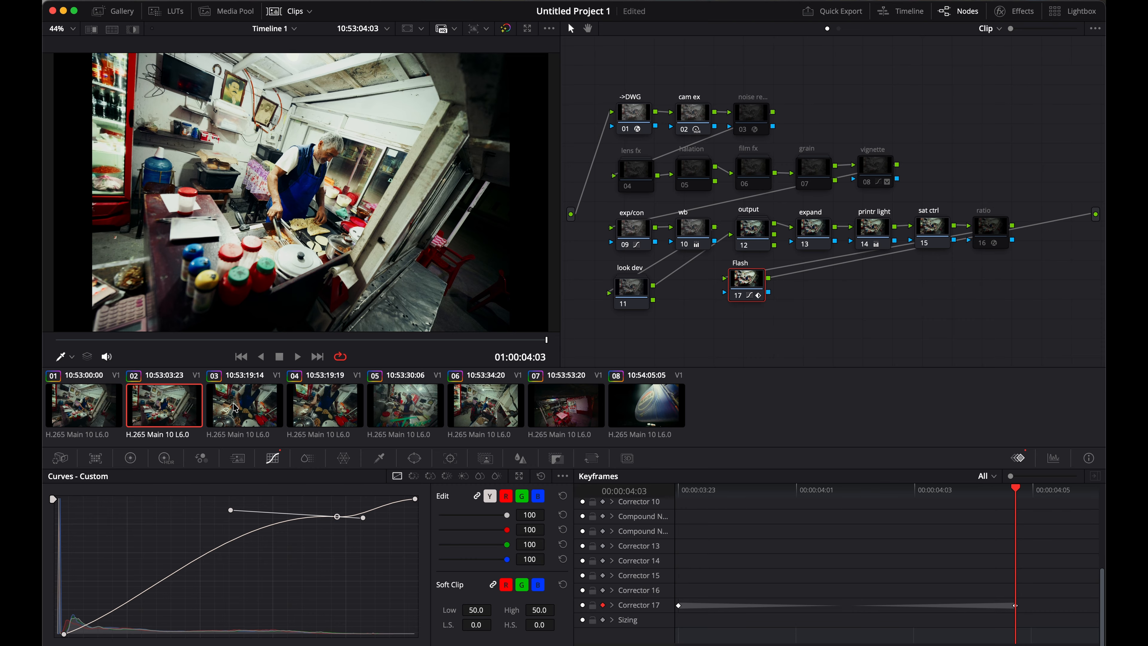
key("space")
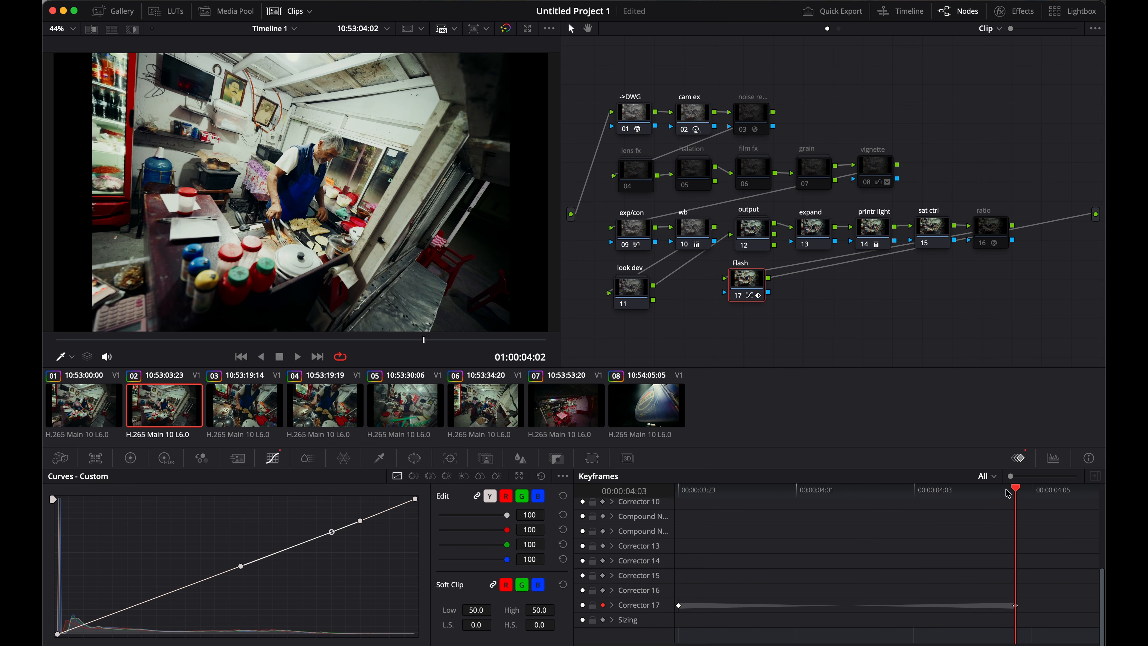
- On clip 03, add a serial node after the ratio node, place it beside look dev and label it Flash
left_click(241, 410)
left_click(990, 244)
key("alt+s")
left_click_drag(1051, 228, 709, 298)
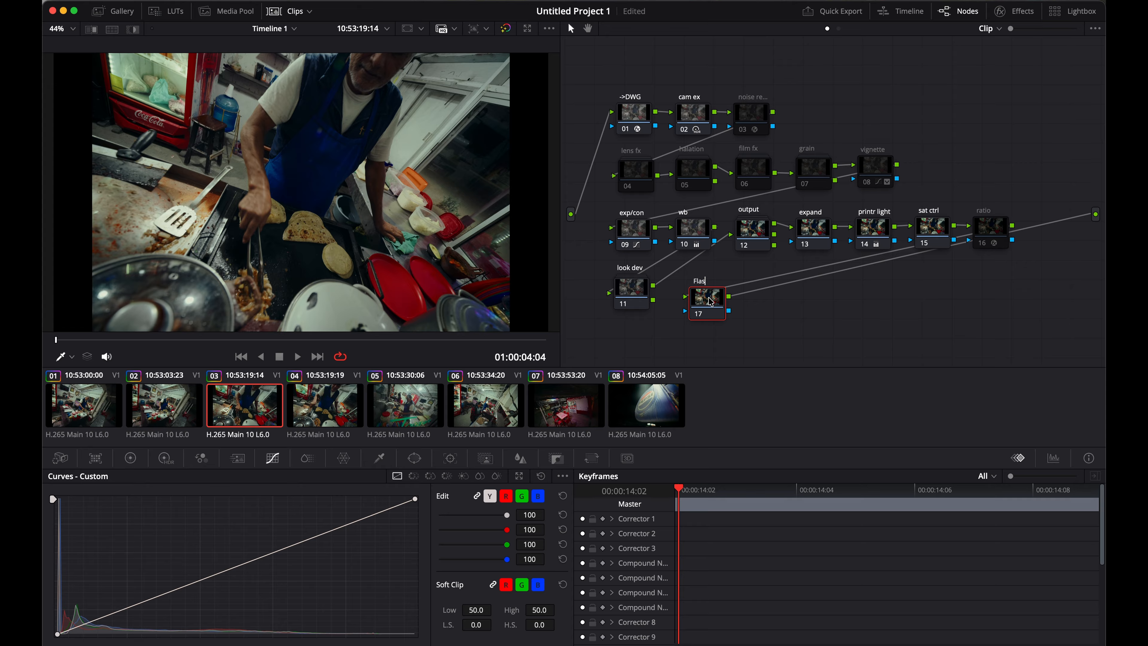
key("Return")
- Enable keyframing for clip 03's Corrector 17, raise its upper curve point at the first frame and flatten the white point's handle
scroll(631, 610, "down", 5)
left_click(602, 605)
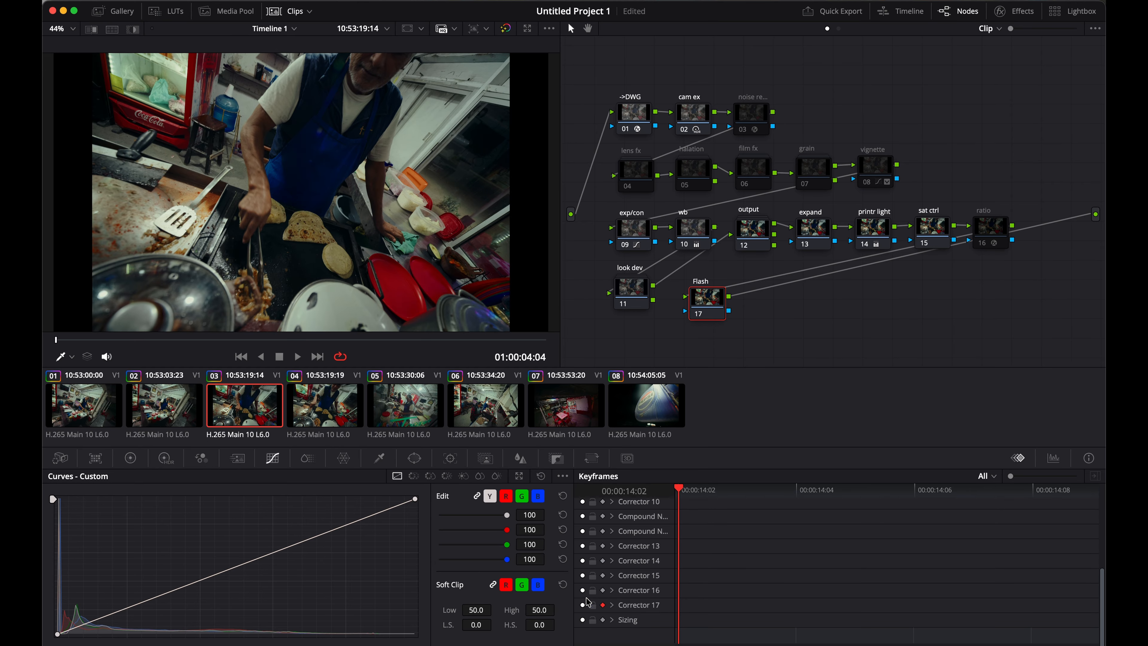
left_click(324, 534)
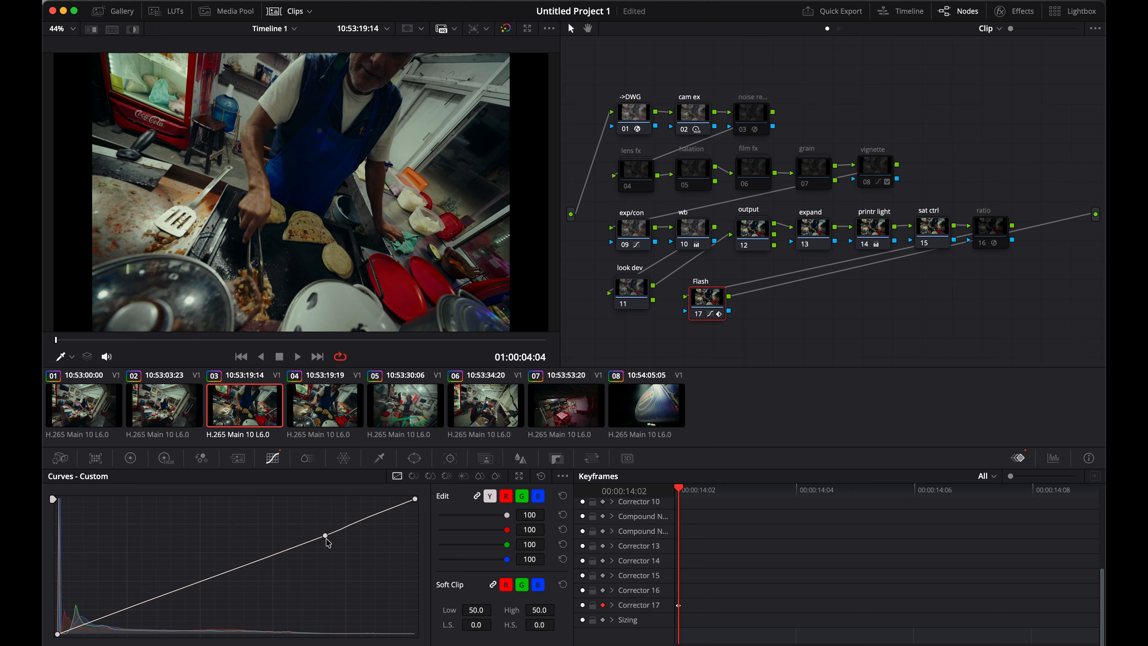
left_click_drag(329, 539, 278, 510)
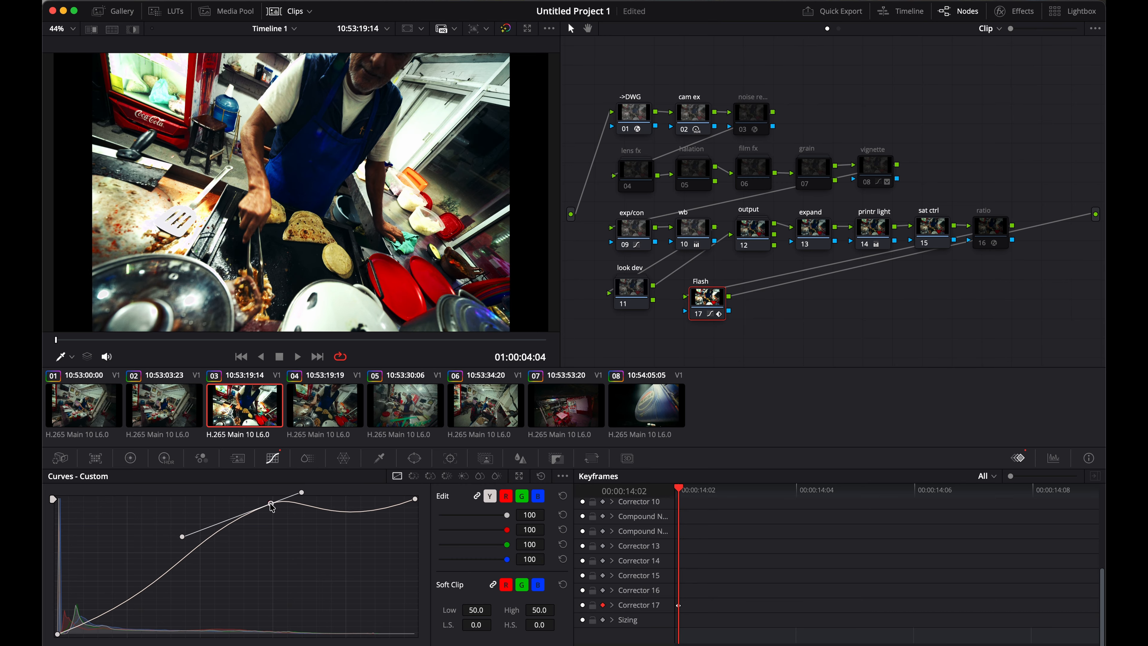
left_click(415, 501)
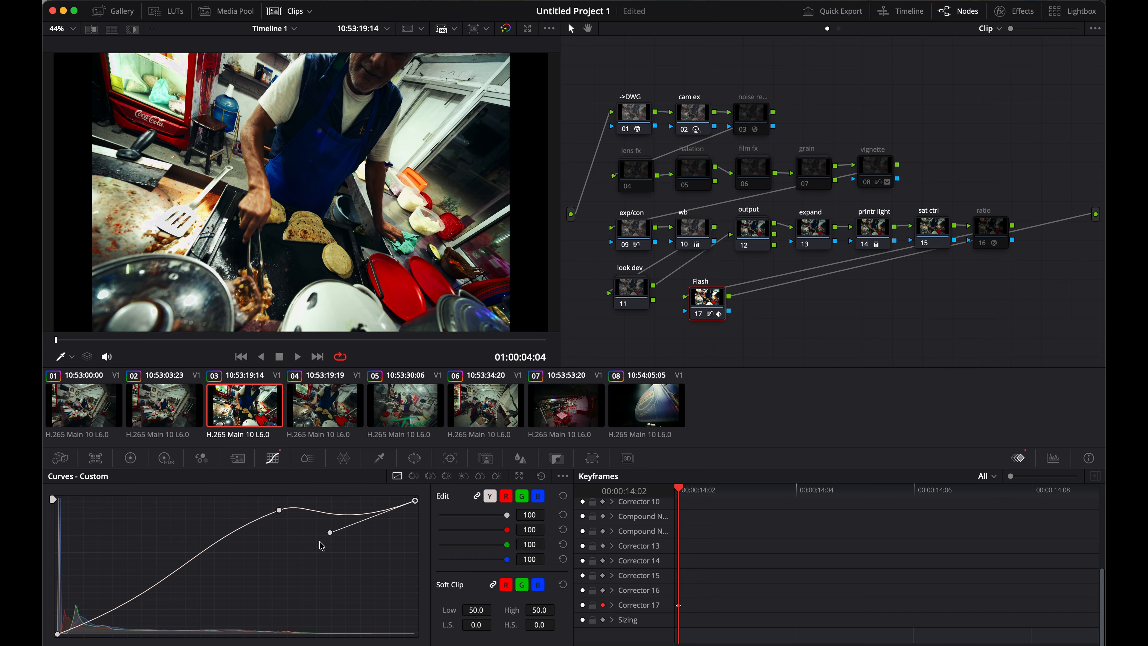
left_click_drag(330, 533, 322, 497)
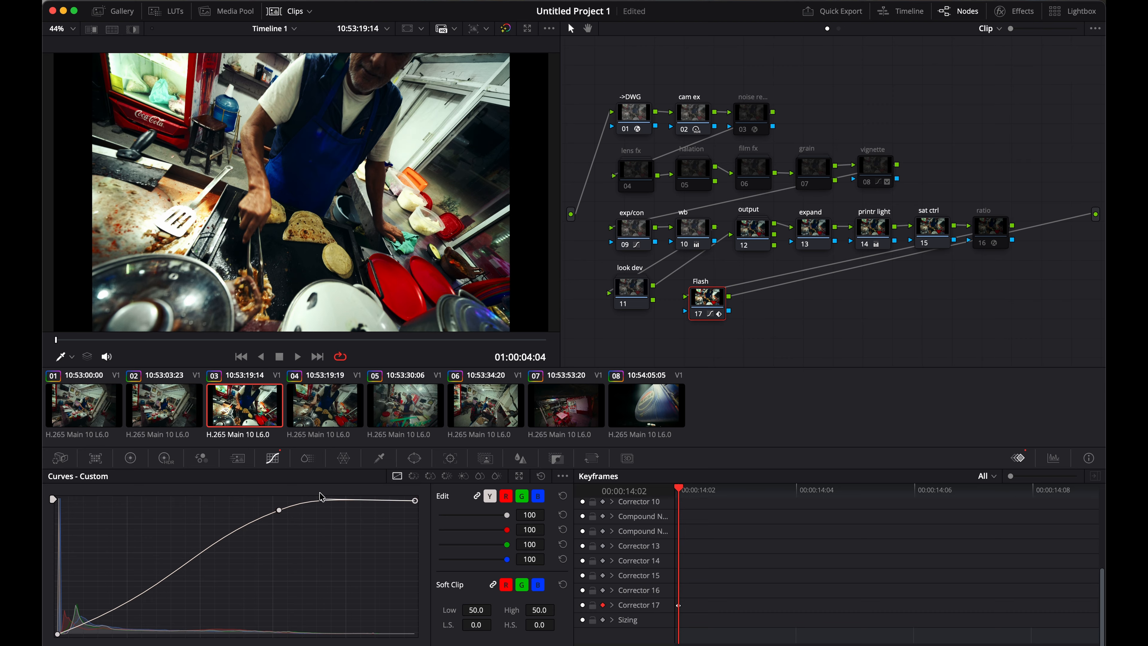
- Lift the lower part of clip 03's curve with the black point's handle and move the black point slightly inward
left_click(57, 634)
mouse_move(57, 634)
left_mouse_down()
mouse_move(53, 620)
mouse_move(47, 636)
left_mouse_up()
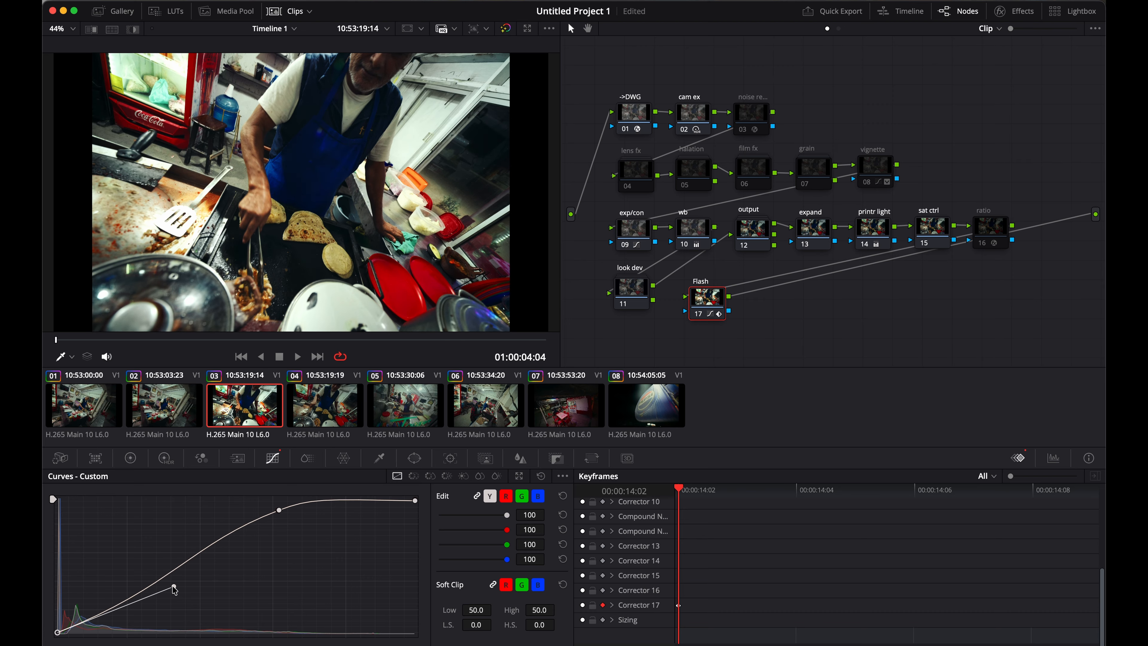
left_click_drag(177, 591, 141, 581)
left_click_drag(58, 633, 65, 634)
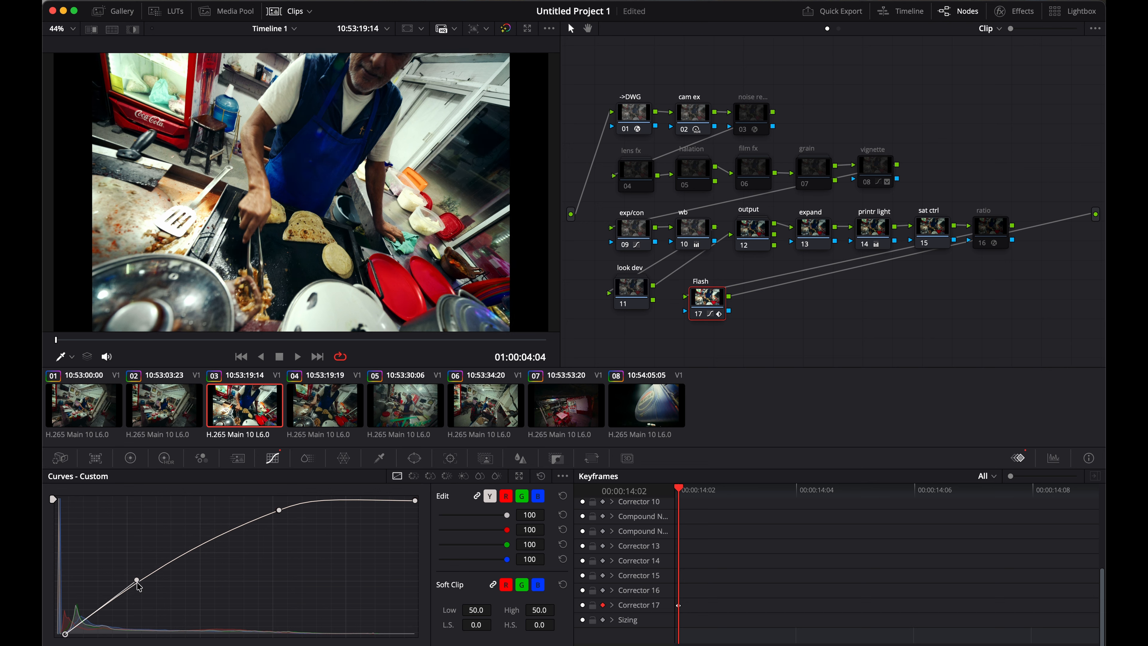
- At clip 03's last frame, 01:00:04:08, return the Flash node's curve, including its end points and handles, to a straight diagonal
key("space")
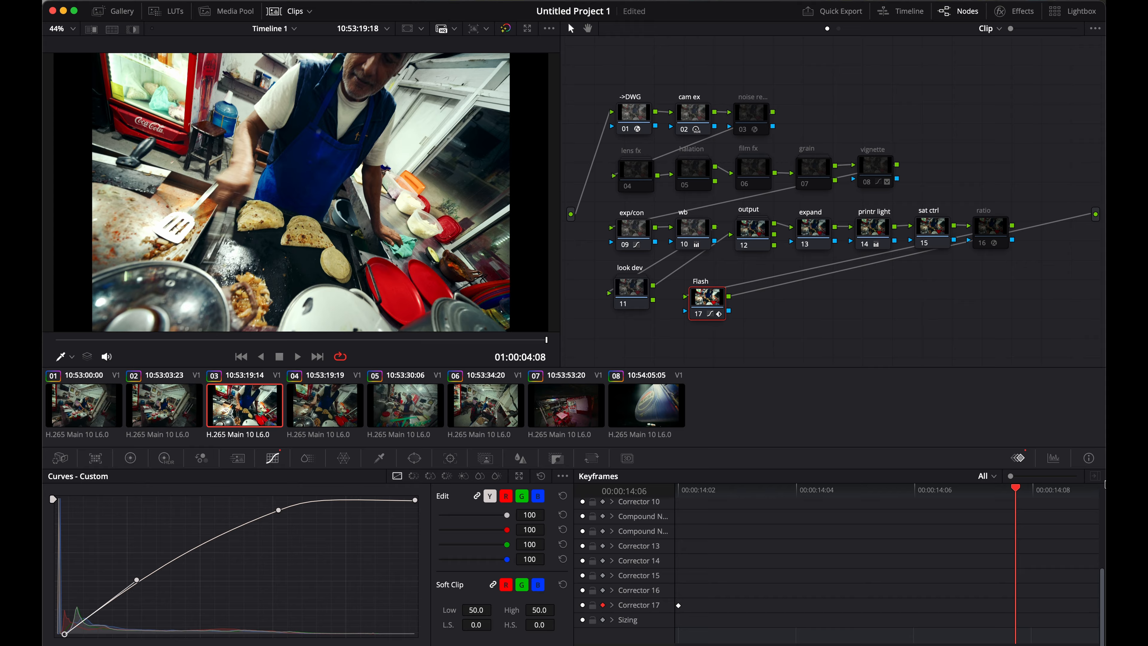
left_click(280, 513)
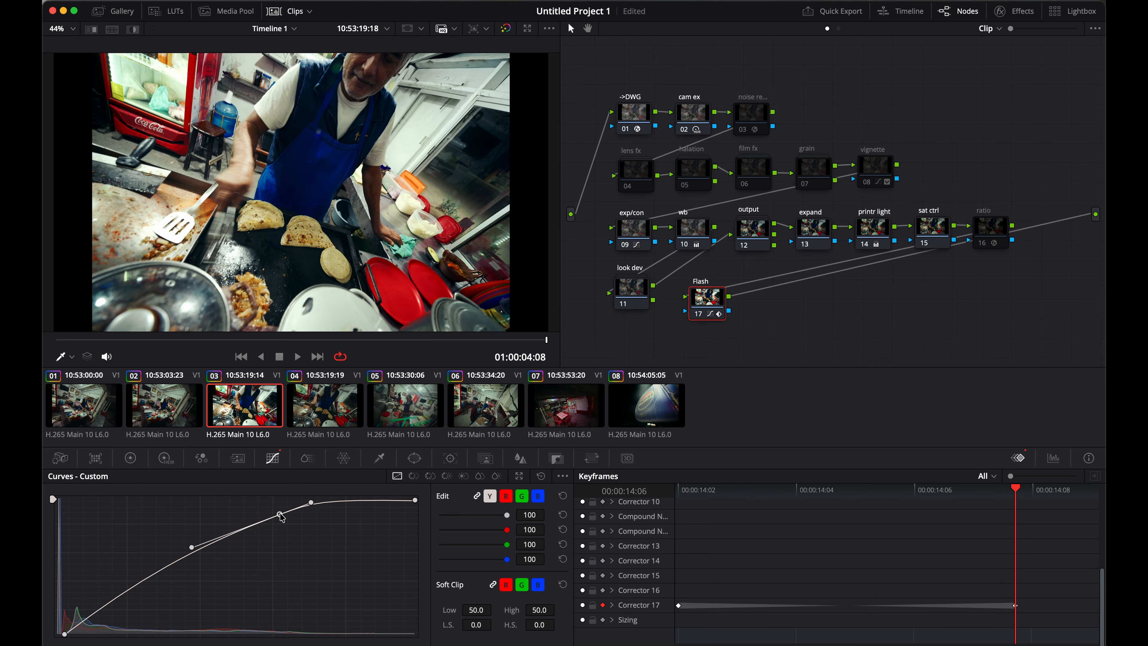
left_click_drag(279, 513, 306, 543)
left_click(415, 499)
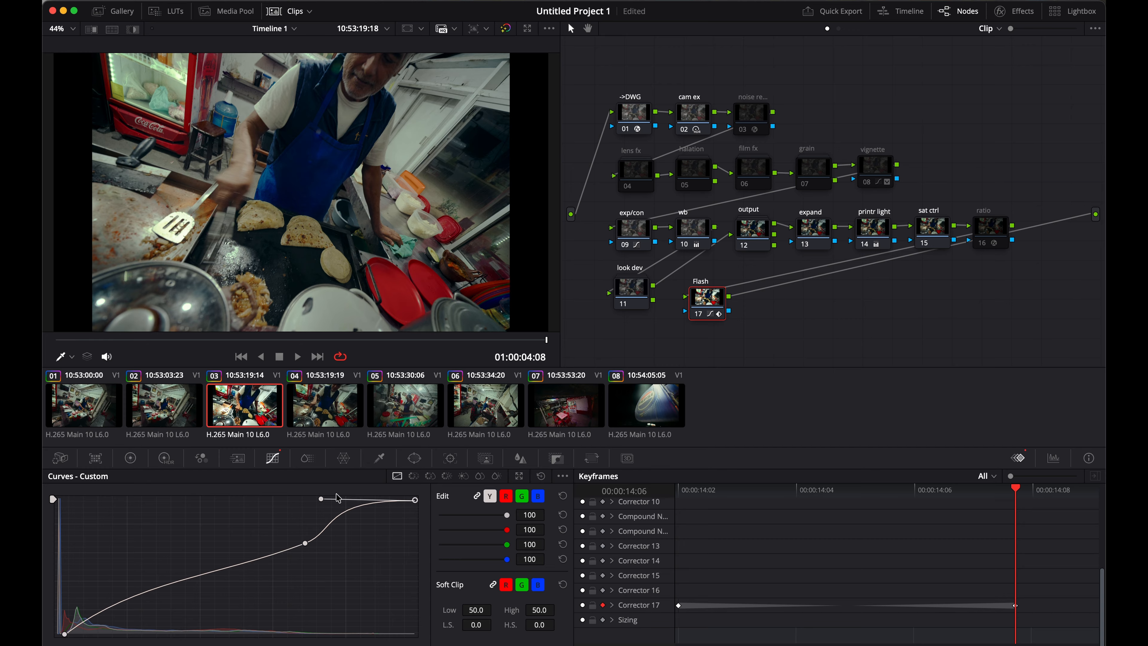
left_click_drag(319, 500, 345, 528)
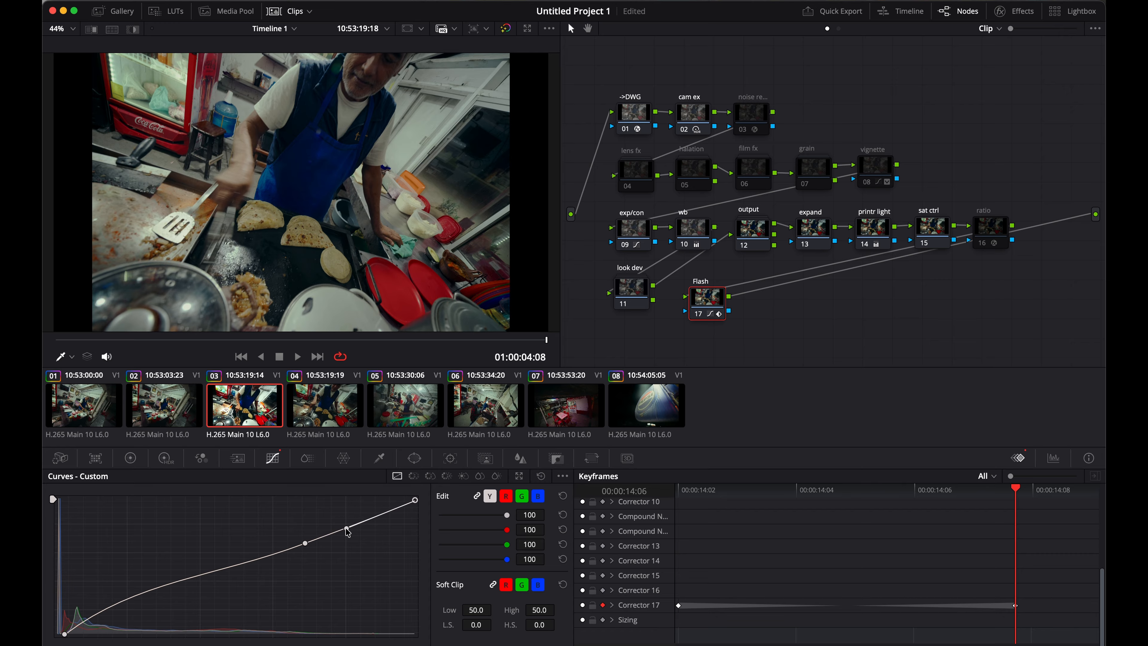
left_click(67, 635)
left_click_drag(66, 635, 48, 638)
left_click_drag(130, 580, 133, 606)
left_click(306, 543)
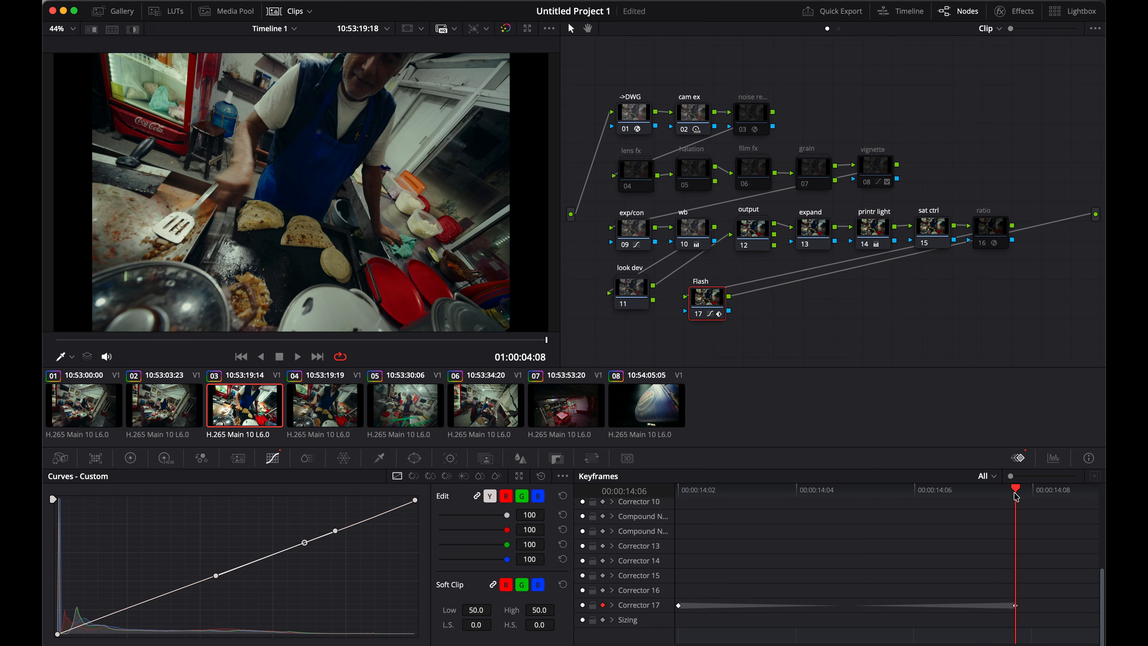
- Return to the Edit page and play the timeline from just before the cut to review the flash transition
left_click_drag(1015, 493, 660, 496)
left_click(514, 645)
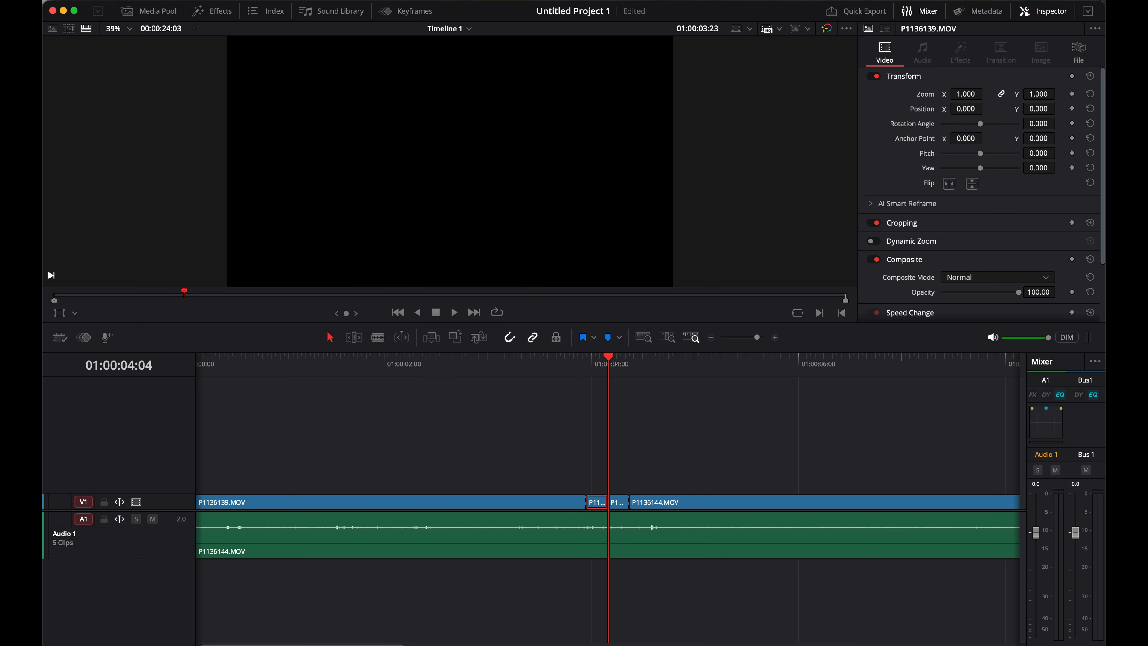
left_click(540, 372)
key("space")
left_click(547, 367)
key("space")
- Add keyframes for all Transform parameters on the short outgoing clip at its first frame, 01:00:03:23
left_click_drag(547, 368, 607, 374)
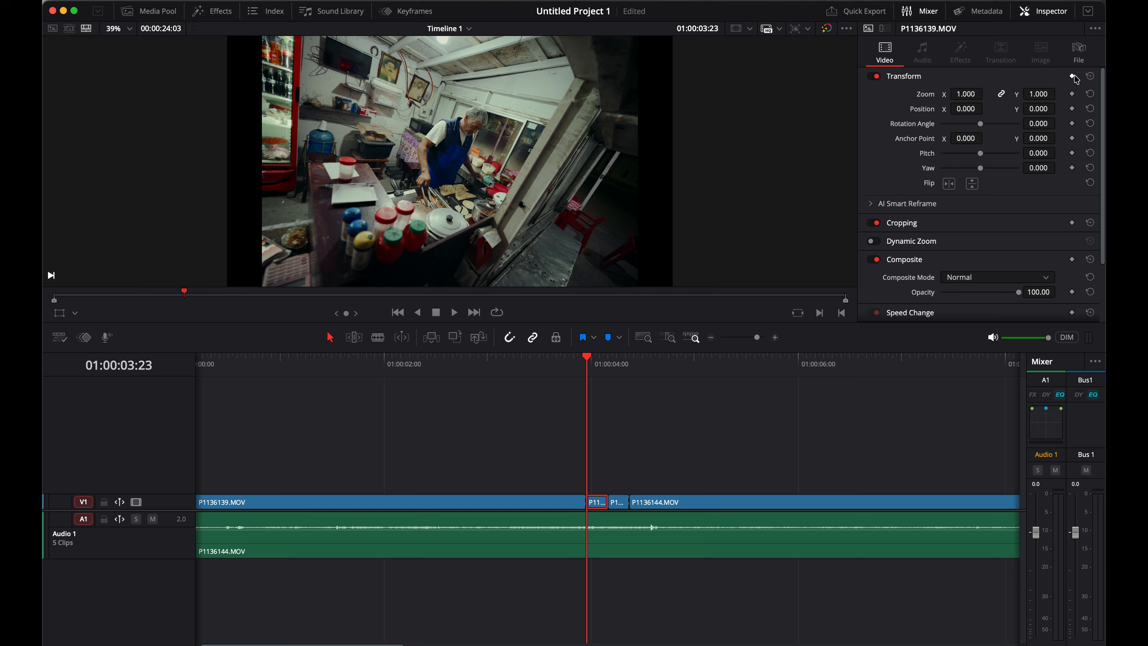
left_click(1073, 76)
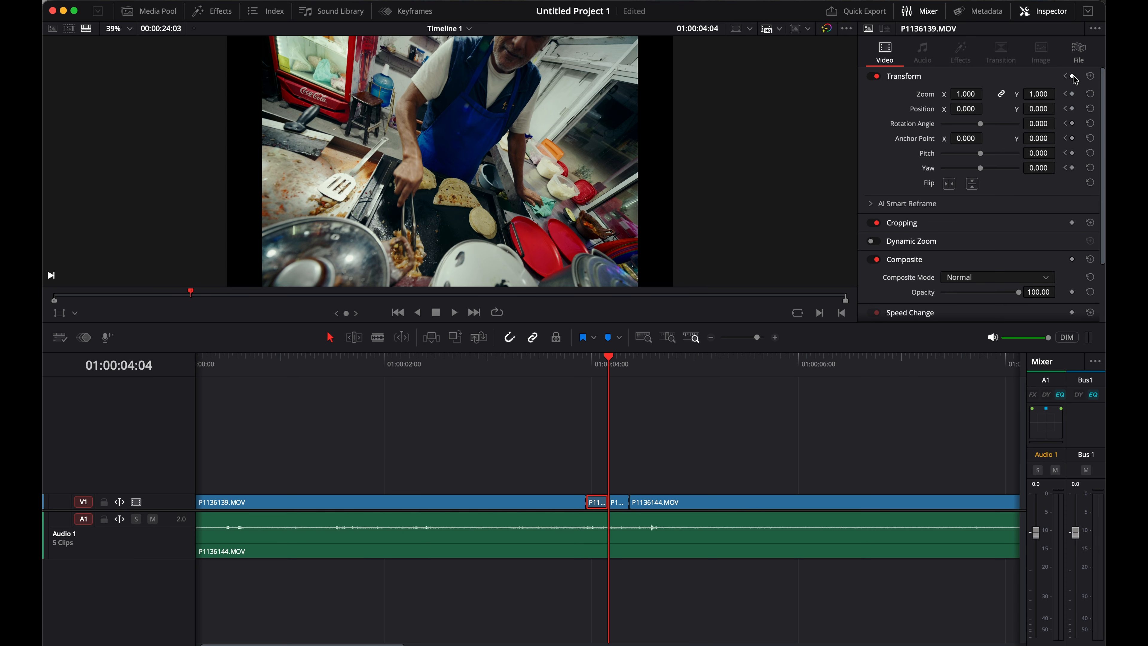
- At the short outgoing clip's last frame, 01:00:04:03, unlink the zoom axes and set the vertical Zoom to 1.020
key("Left")
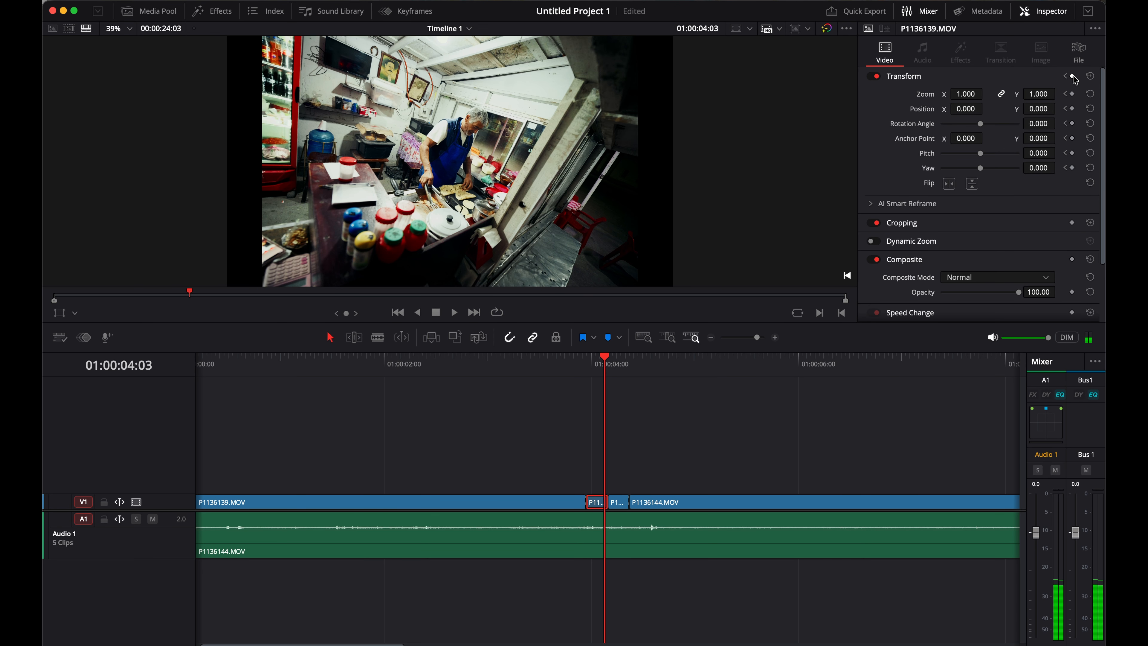
left_click(1001, 94)
left_click_drag(1039, 94, 1042, 90)
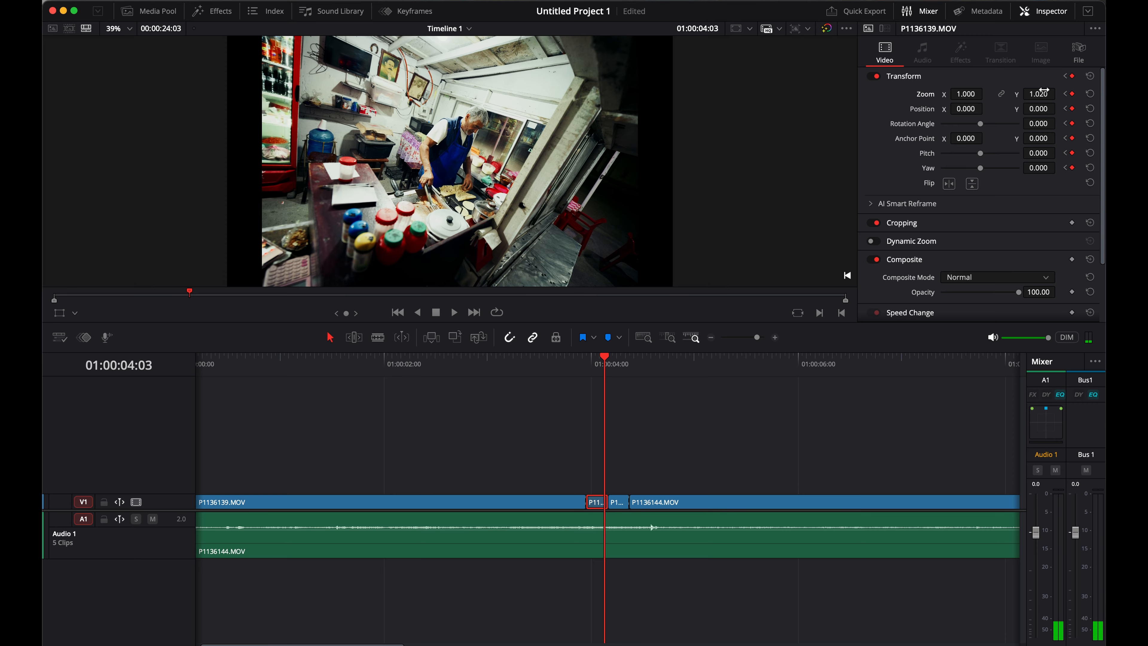
- Keyframe all Transform parameters on the short incoming clip at both ends, with unlinked vertical Zoom at 1.020 on its first frame, 01:00:04:04
left_click(590, 369)
left_click_drag(590, 368, 610, 369)
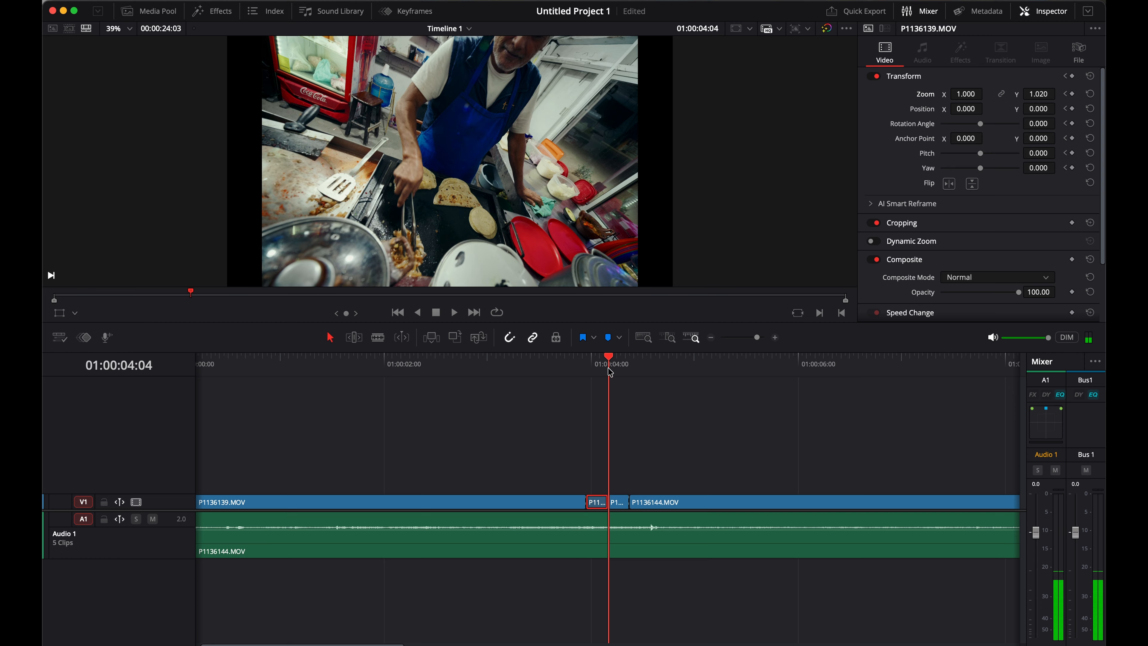
left_click(620, 502)
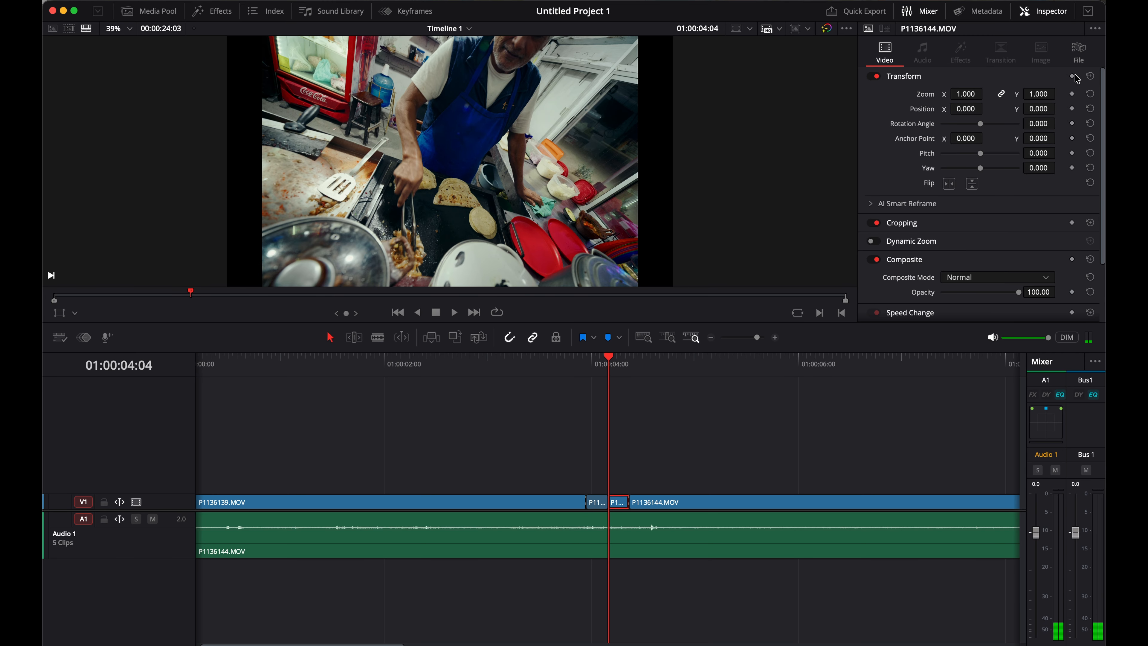
left_click(1073, 76)
key("Down")
key("Down")
key("Up")
key("Left")
key("Left")
key("Left")
key("Left")
key("Left")
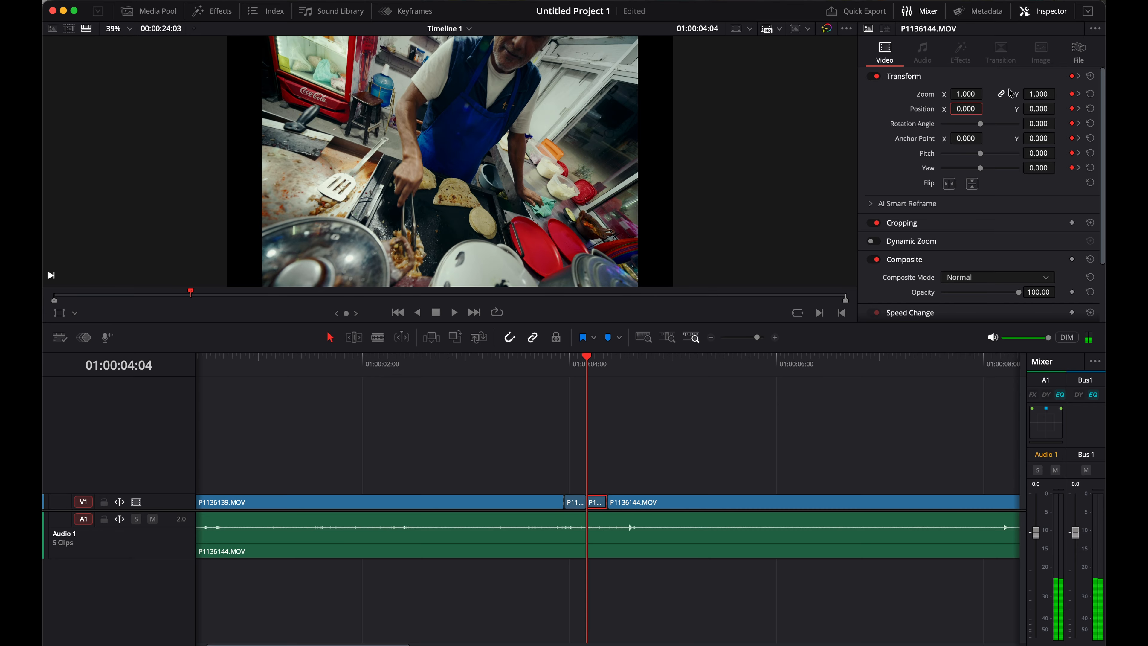
left_click(999, 95)
left_click_drag(1042, 95, 1046, 94)
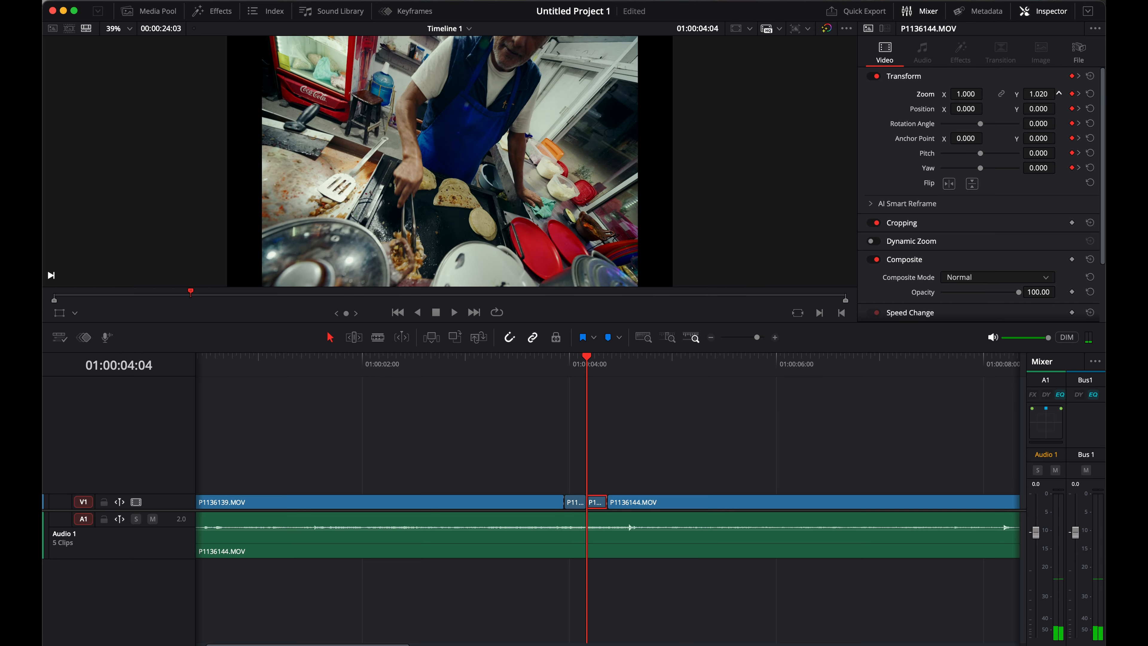
- Play the timeline from before the cut to review the keyframed zoom in the transition
left_click(506, 377)
key("space")
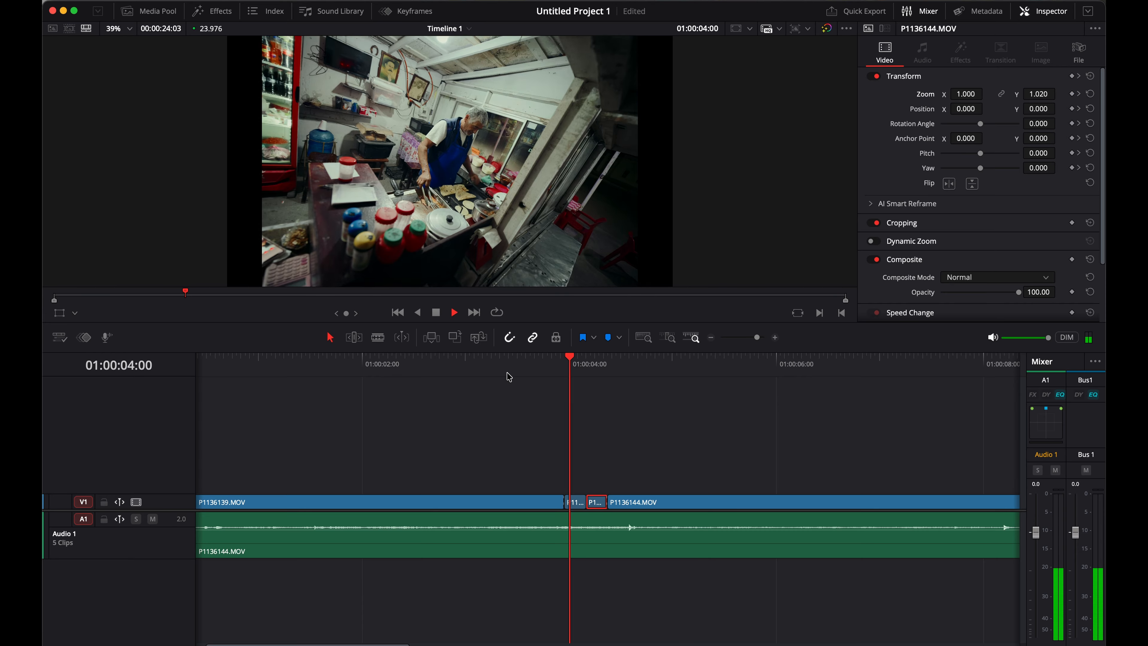
left_click(508, 377)
key("space")
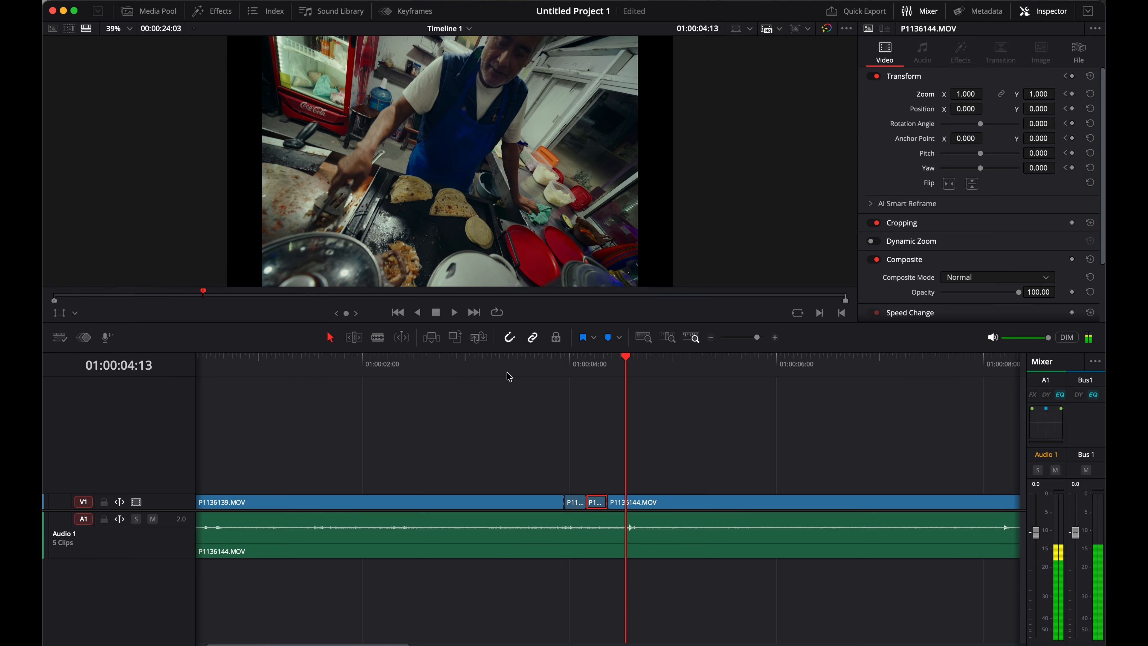
- Move the playhead to the short outgoing clip's first frame, 01:00:03:23, and open the effects library with an empty search
left_click(565, 364)
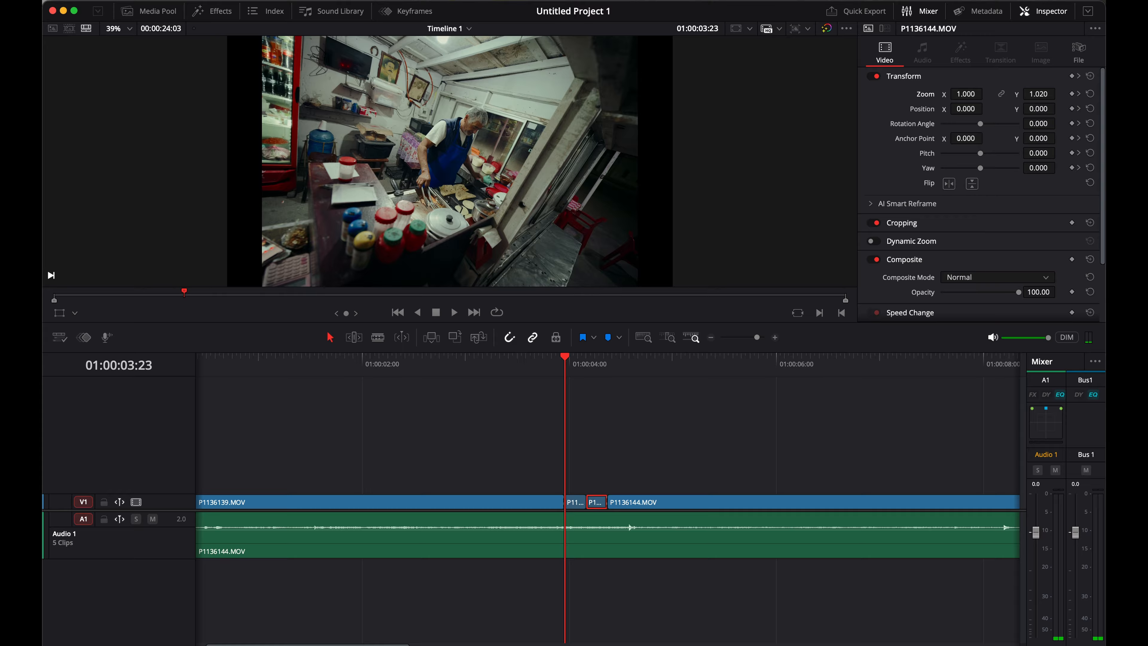
left_click(217, 11)
left_click(305, 28)
type("flas")
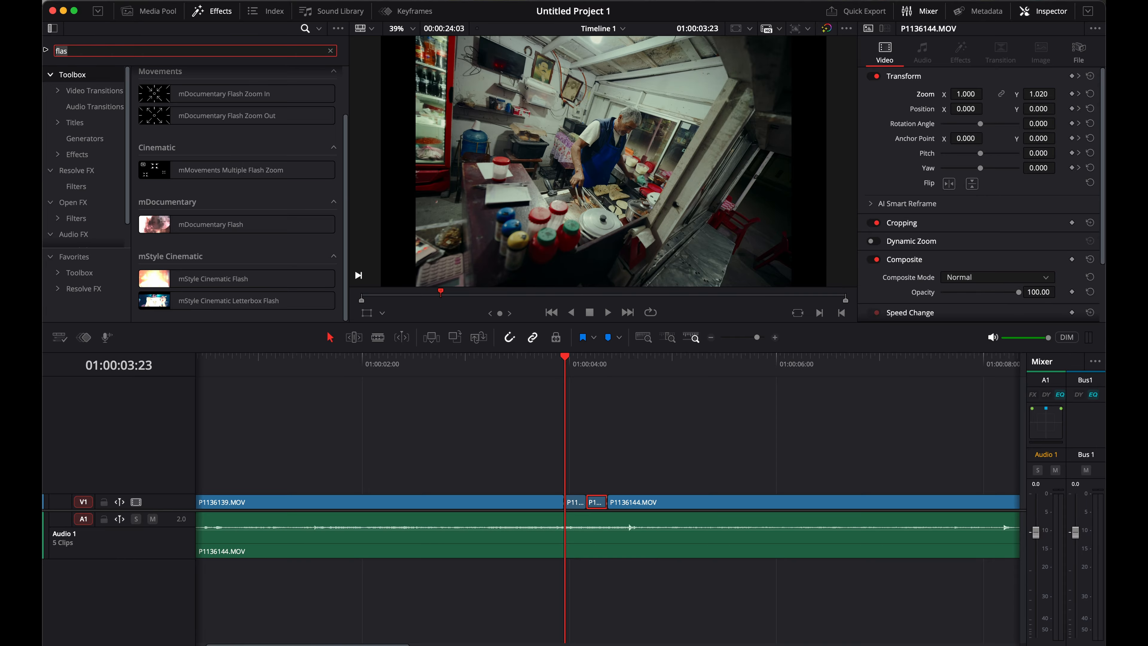
key("BackSpace")
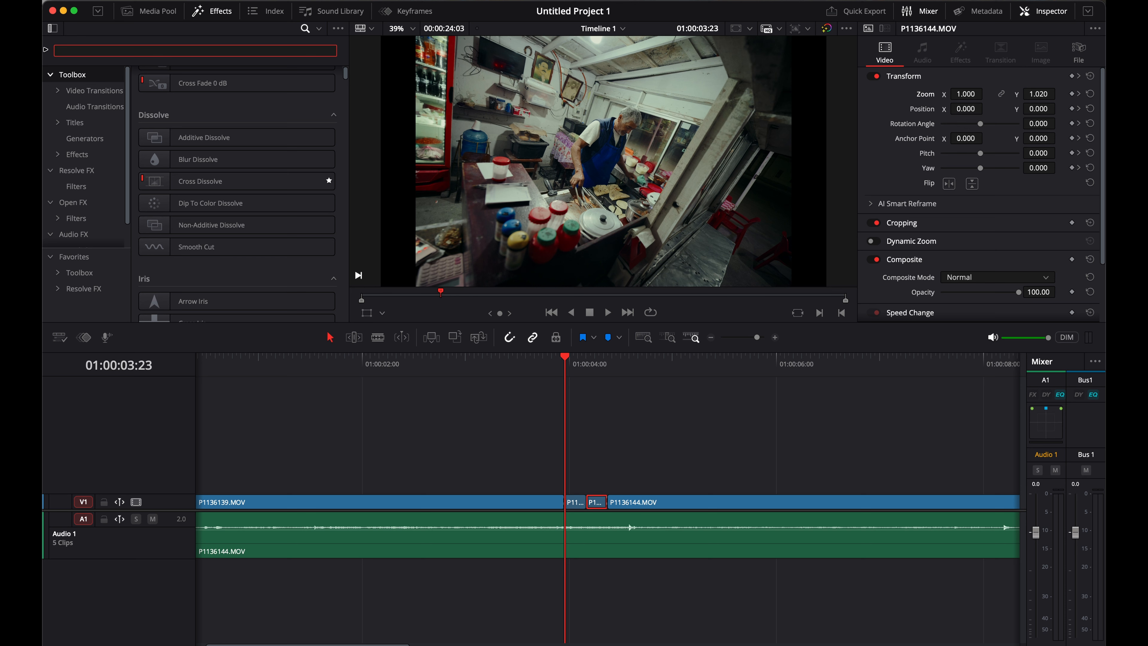
type("tr")
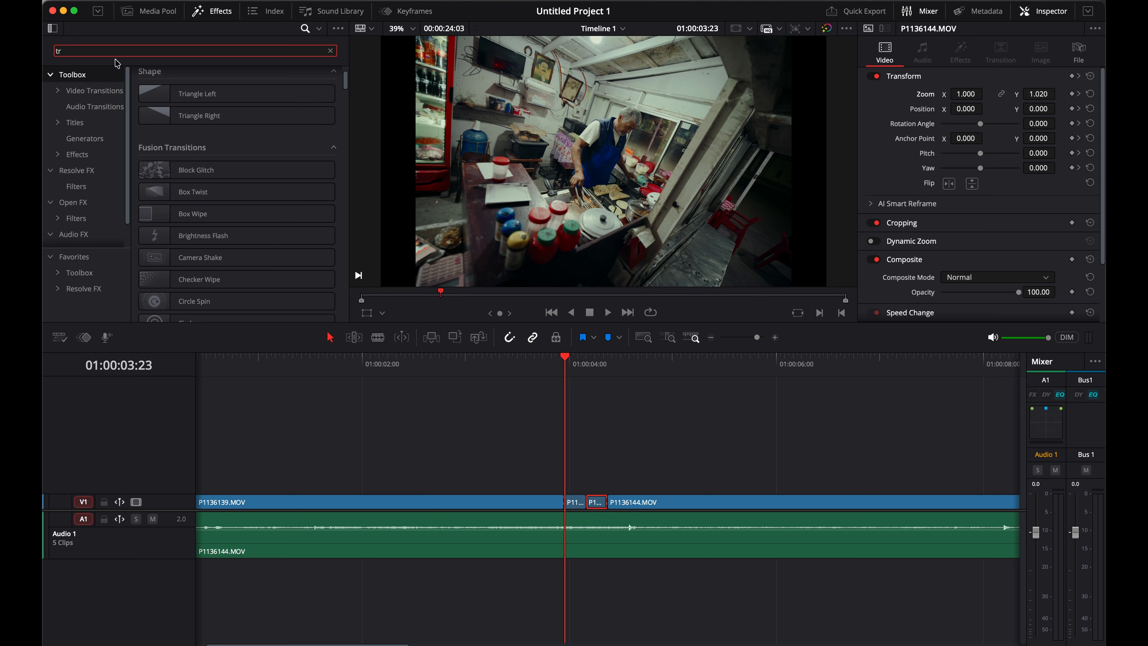
key("BackSpace")
key("BackSpace")
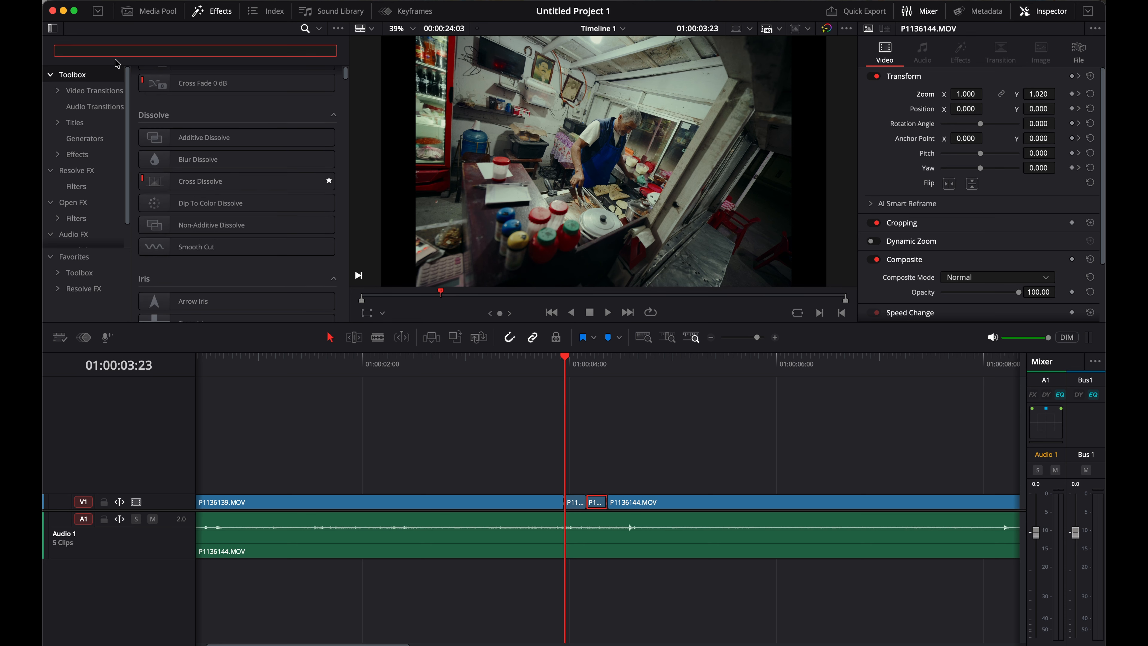
type("tim")
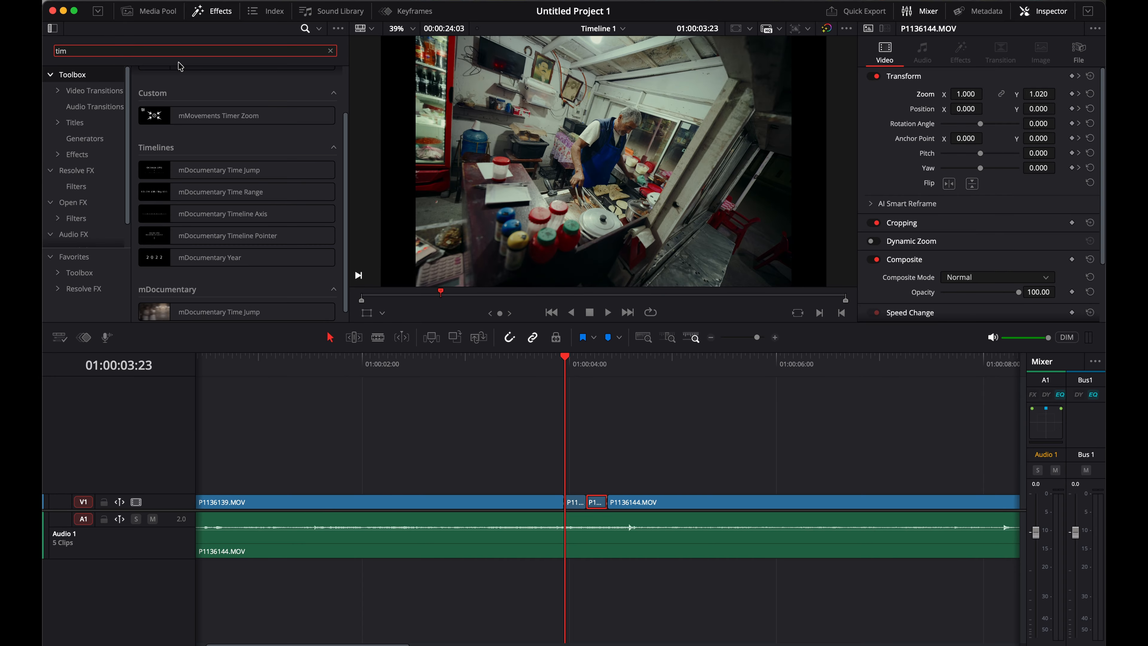
key("BackSpace")
key("BackSpace")
key("BackSpace")
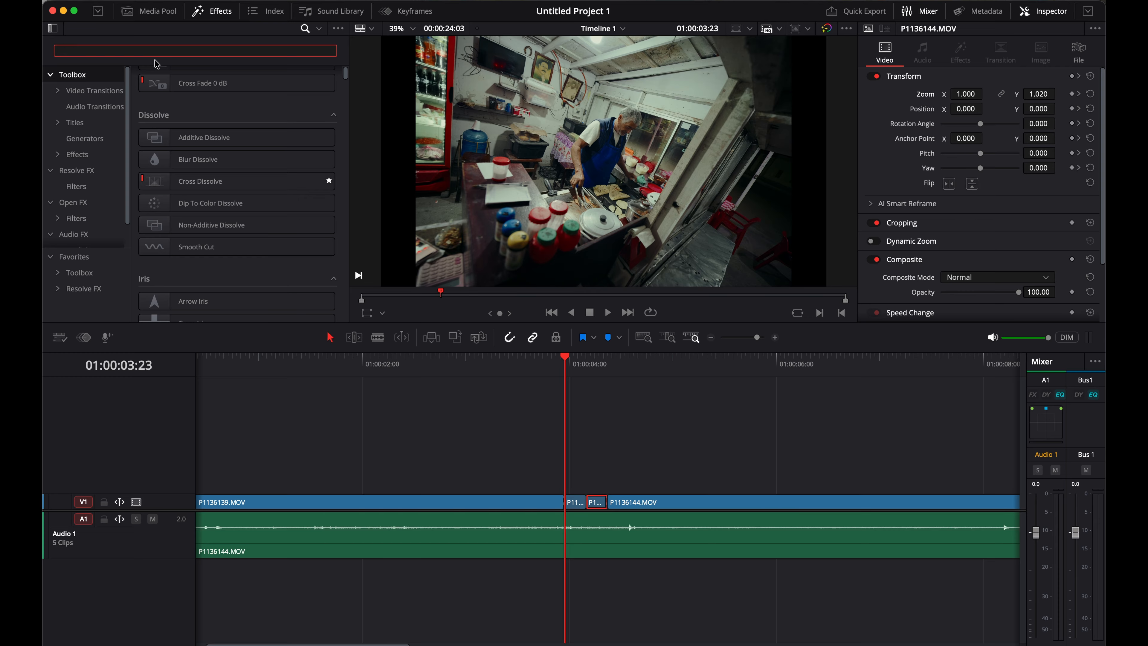
- Search the Resolve FX effects for "dir" and apply Directional Blur to the short outgoing clip
type("dir")
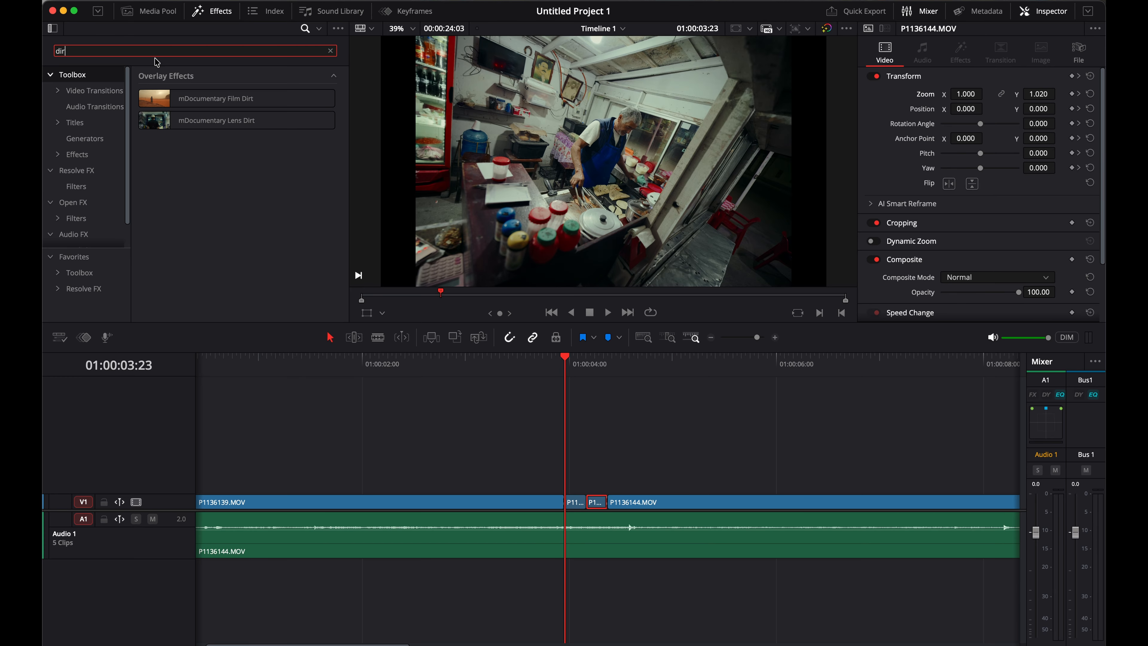
left_click(77, 170)
left_click_drag(224, 96, 578, 501)
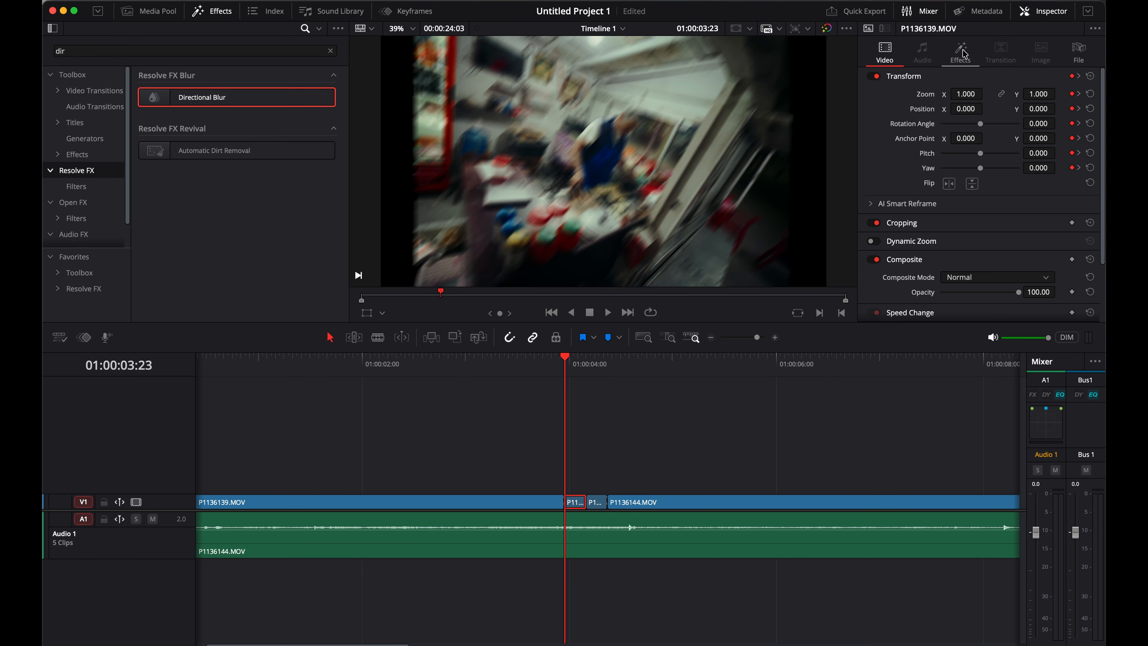
- At the outgoing clip's first frame, 01:00:03:23, set the Directional Blur strength to 0.078 with a keyframe
left_click(961, 52)
left_click_drag(958, 120, 953, 122)
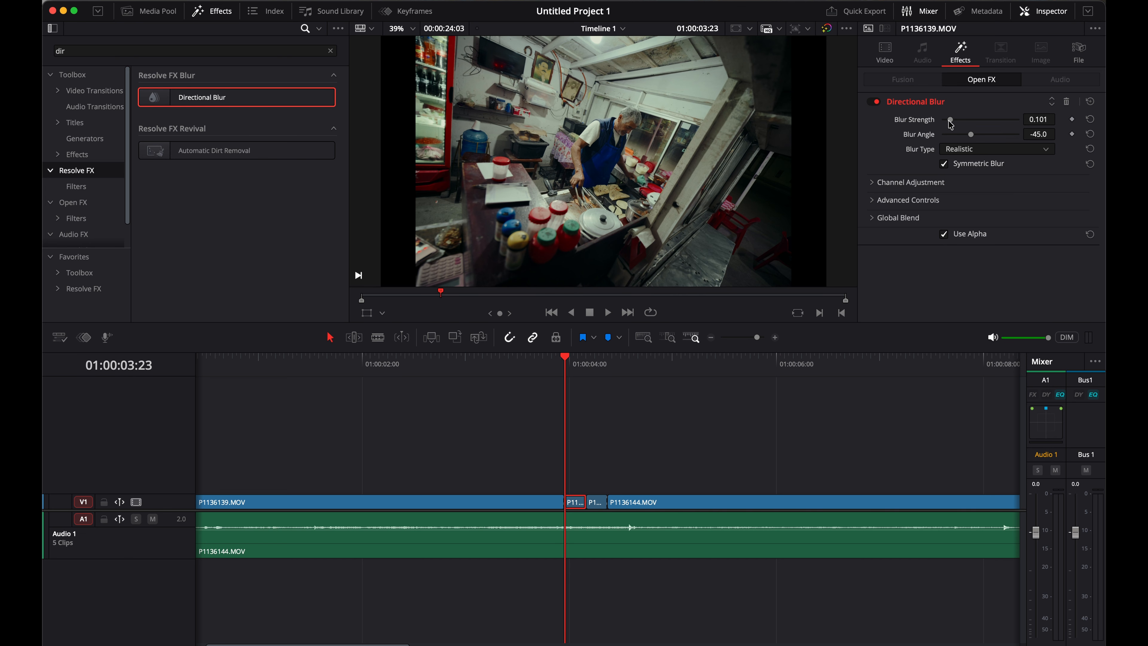
mouse_move(951, 126)
left_mouse_down()
mouse_move(982, 121)
mouse_move(960, 135)
mouse_move(970, 135)
mouse_move(951, 122)
left_mouse_up()
- At the outgoing clip's last frame, 01:00:04:03, keyframe Blur Strength at 0.357 with a Blur Angle of -71.2, and check both keyframes
key("Down")
key("Left")
left_click_drag(948, 119, 970, 121)
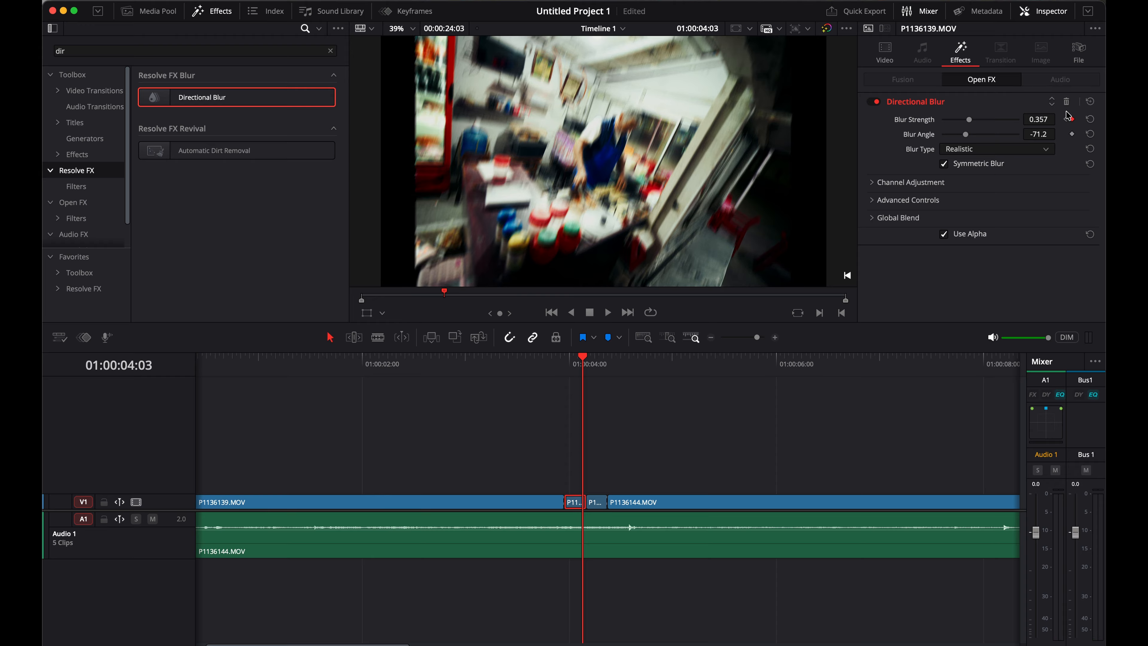
left_click(1067, 120)
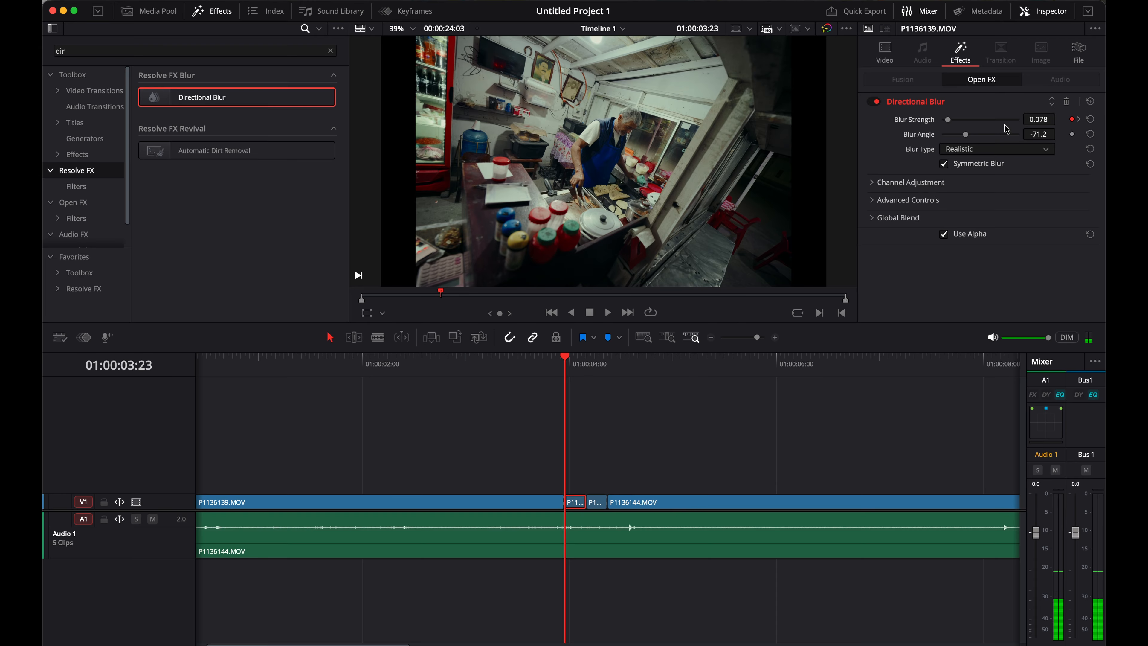
left_click(1079, 120)
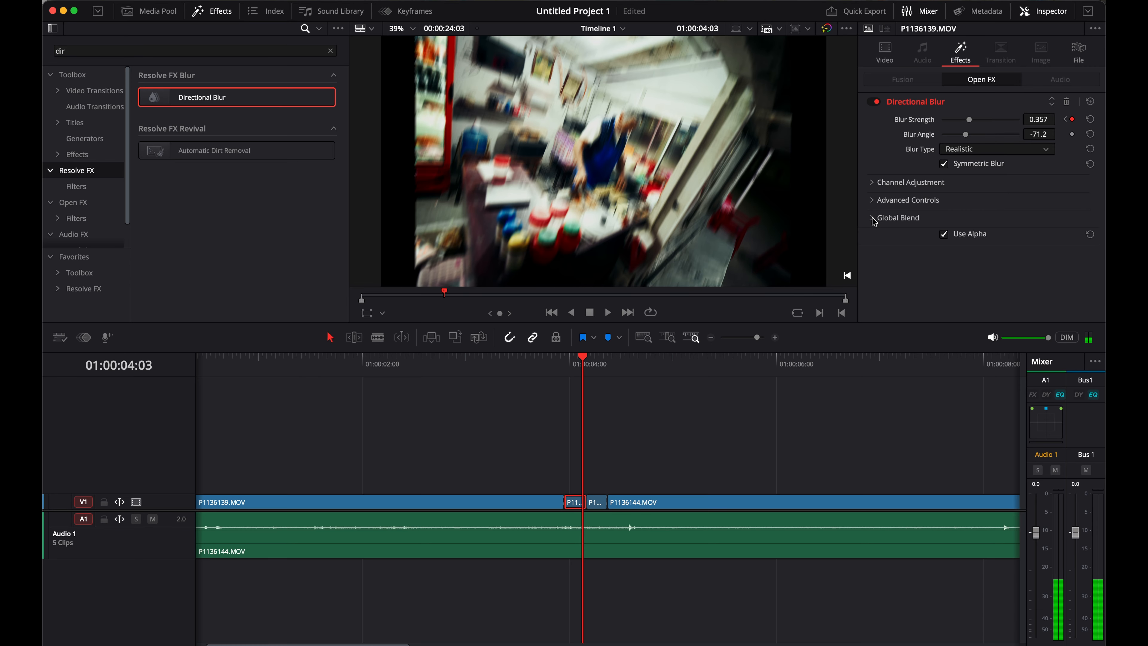
left_click_drag(969, 119, 963, 122)
- Apply Directional Blur to the short incoming clip with angle -104.7 and keyframe its strength at 0.326 on the first frame, 01:00:04:04
left_click(596, 501)
left_click_drag(223, 103, 600, 504)
key("Right")
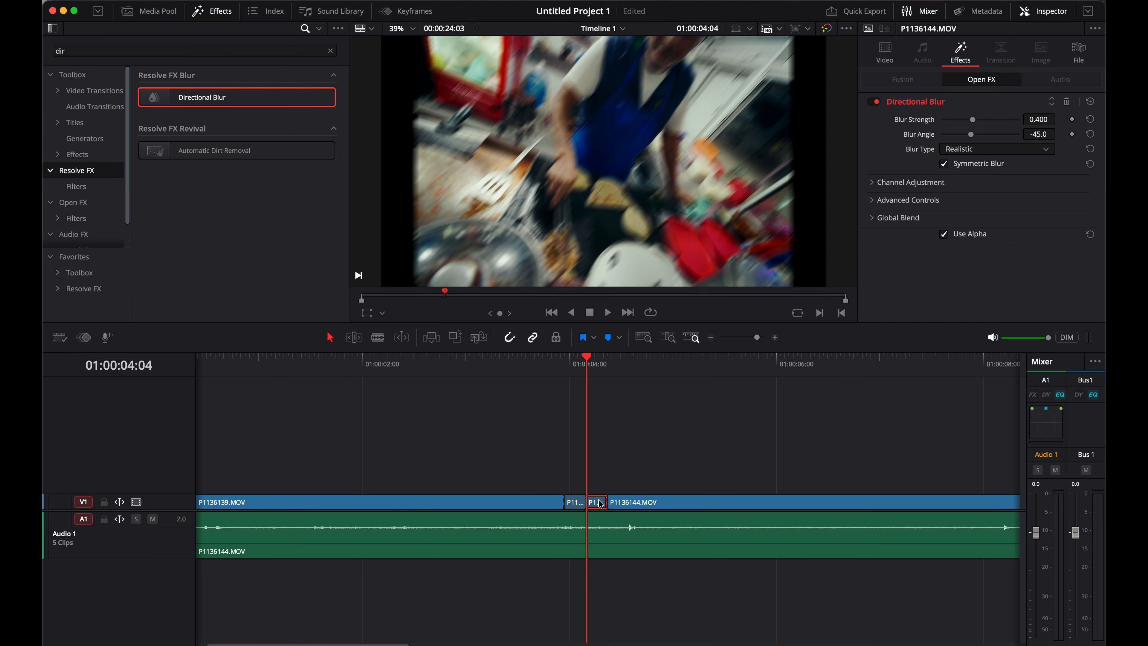
mouse_move(970, 134)
left_mouse_down()
mouse_move(960, 136)
mouse_move(969, 120)
left_mouse_up()
left_click(1073, 119)
- At the incoming clip's last frame, 01:00:04:08, lower the Blur Strength to 0.101
key("Down")
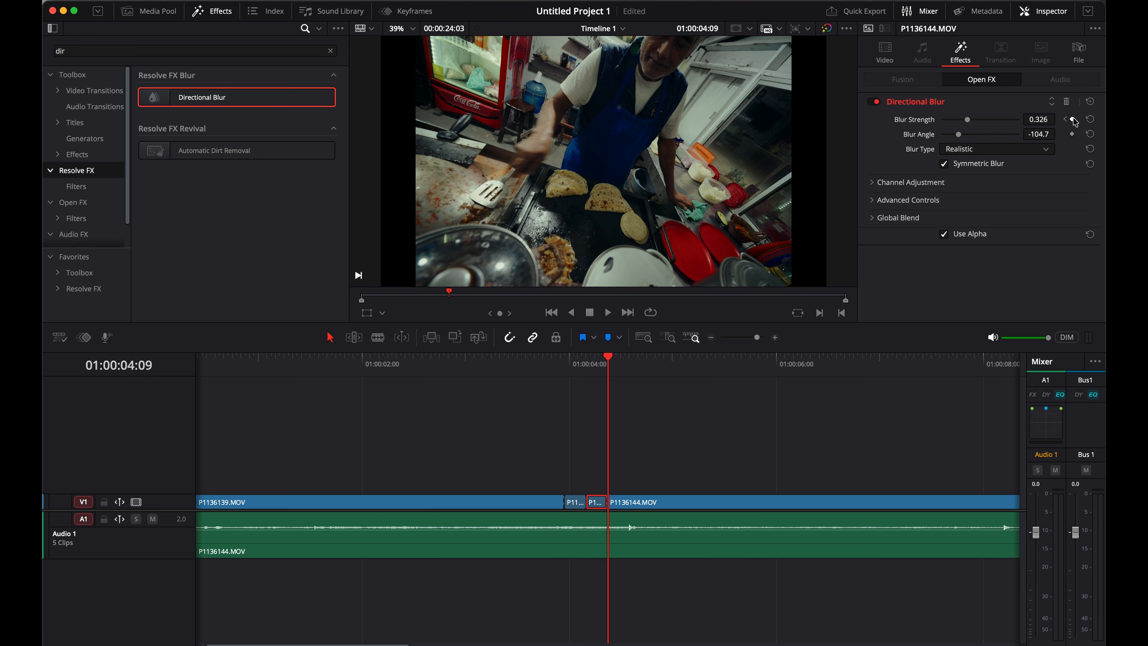
key("Left")
left_click_drag(968, 120, 952, 121)
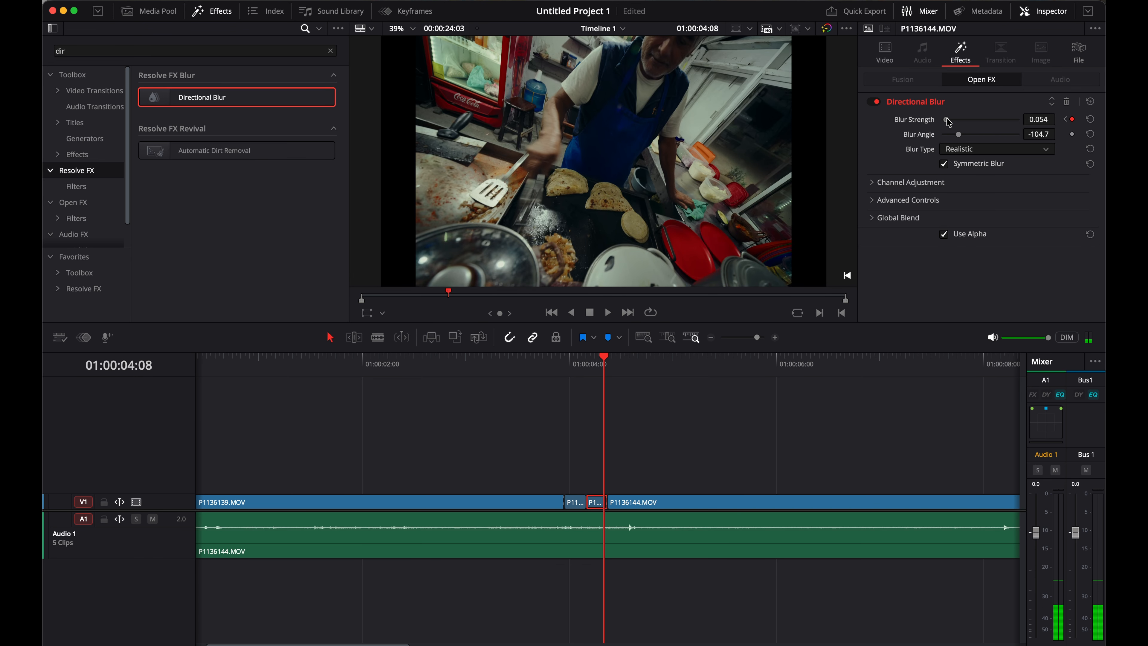
- Play across the cut repeatedly to review the transition with the directional blur on both short clips
left_click(539, 364)
key("space")
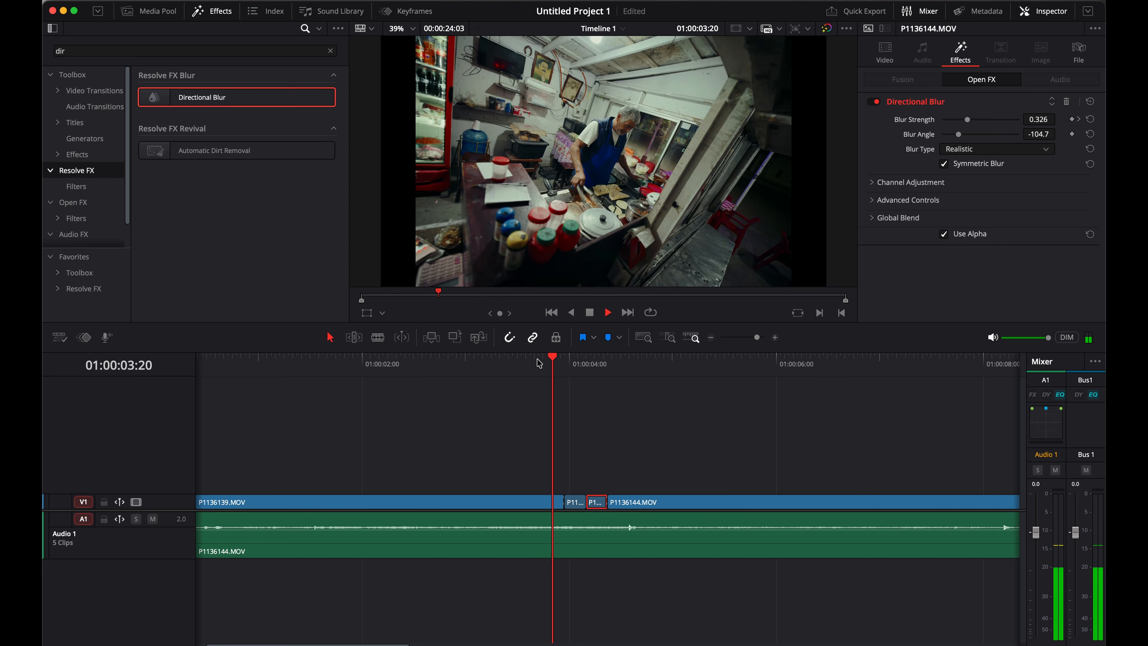
left_click(483, 392)
key("space")
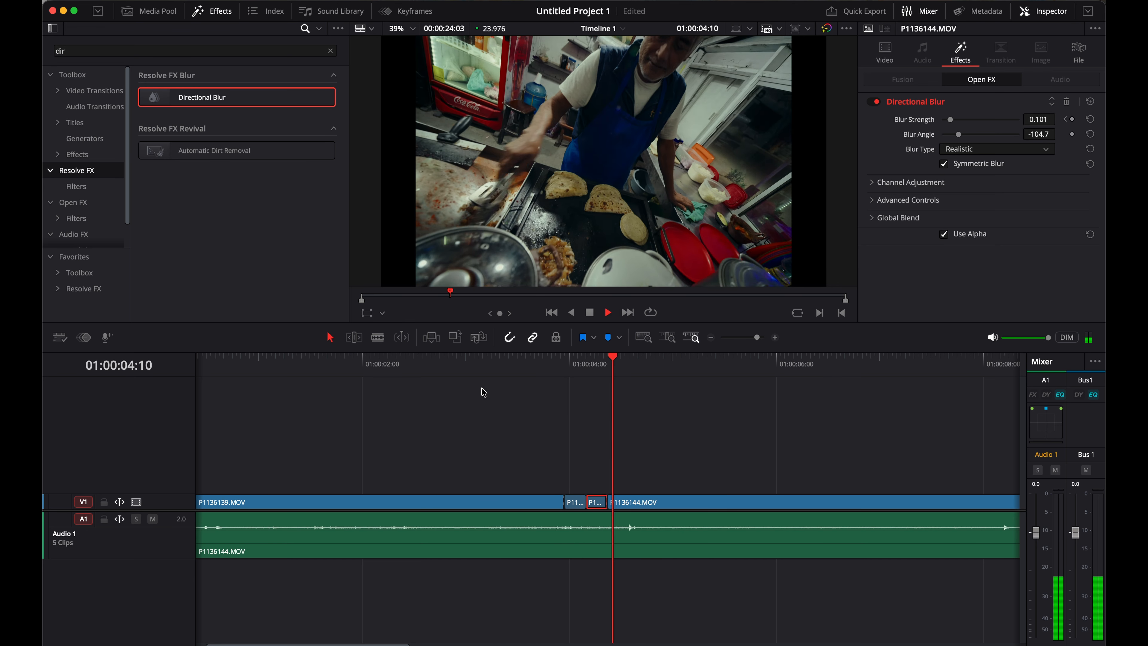
left_click(492, 392)
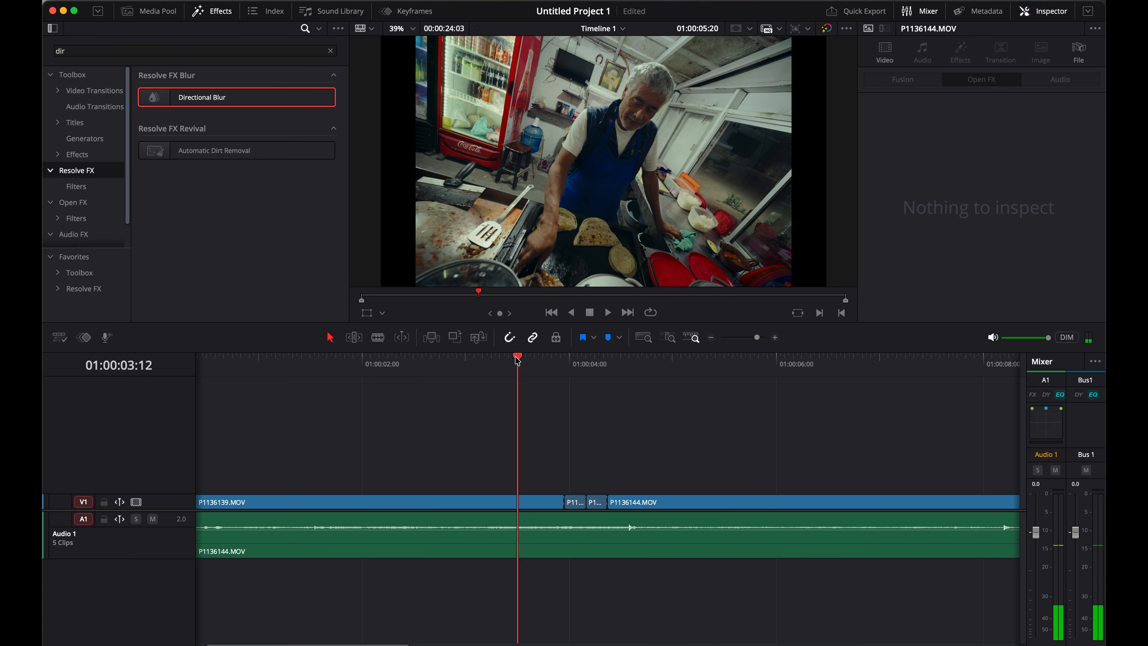
left_click(517, 363)
key("space")
key("space")
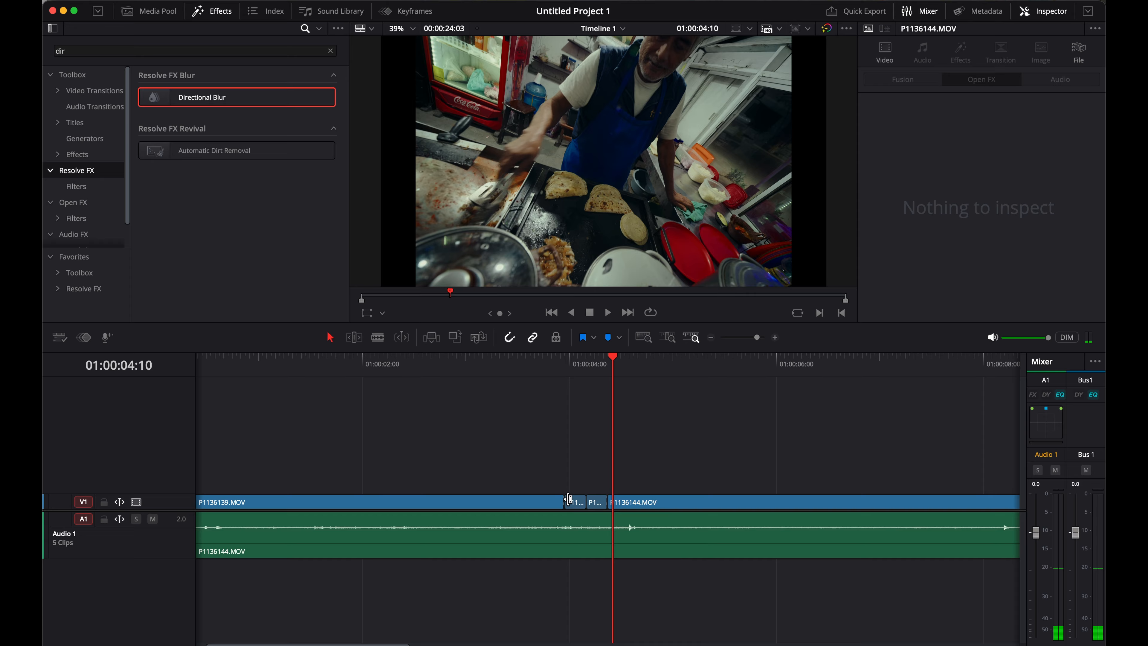
- Return to 01:00:03:23, search the effects for "gra", apply Film Grain to the short outgoing clip and enlarge the preview
left_click_drag(501, 375, 566, 376)
left_click(105, 51)
key("BackSpace")
key("BackSpace")
key("BackSpace")
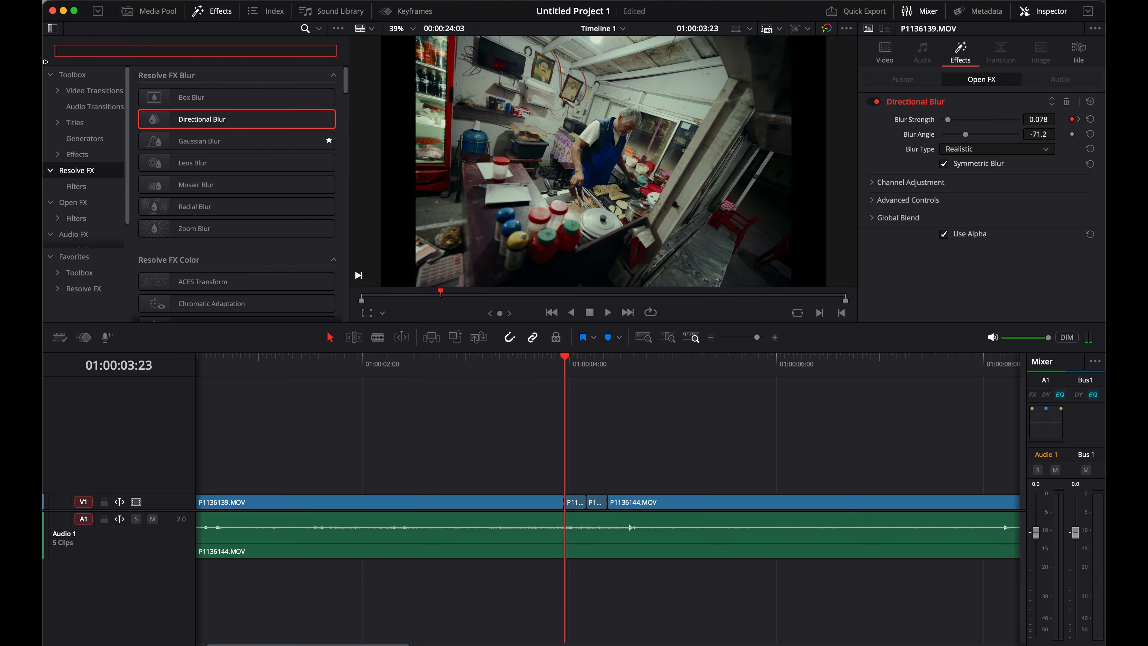
type("gra")
left_click_drag(194, 97, 551, 501)
scroll(627, 102, "up", 5)
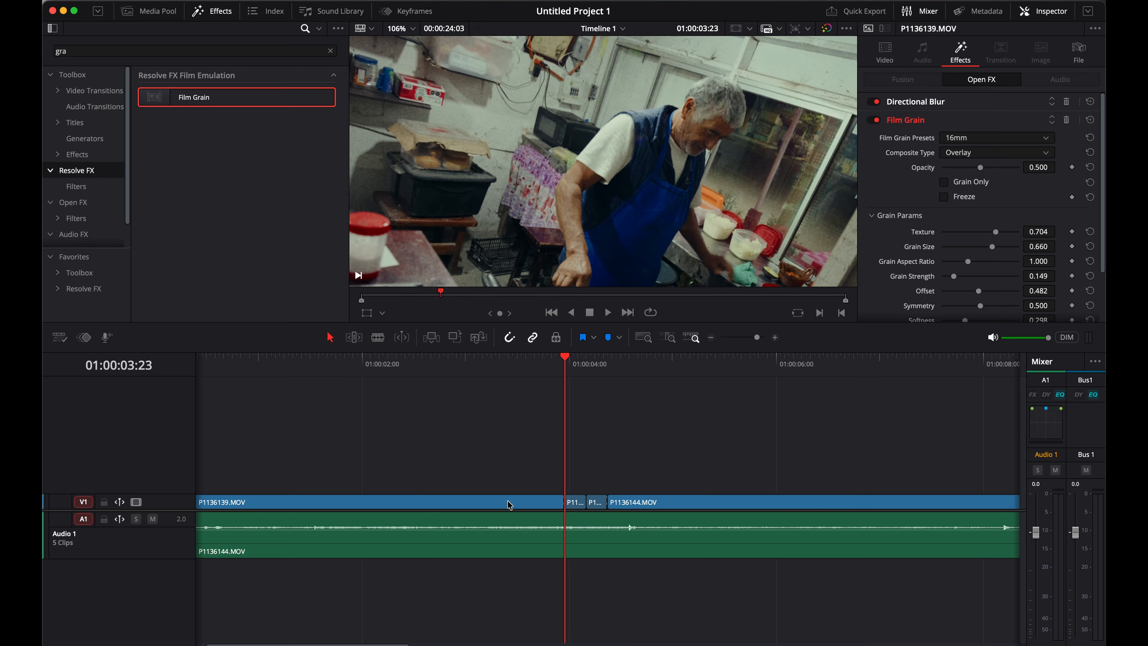
- Customise the outgoing clip's Film Grain with a Grain Strength of 0.698 and a Texture of 0.581
left_click(961, 138)
left_click(994, 199)
left_click_drag(959, 278, 996, 277)
scroll(661, 167, "down", 2)
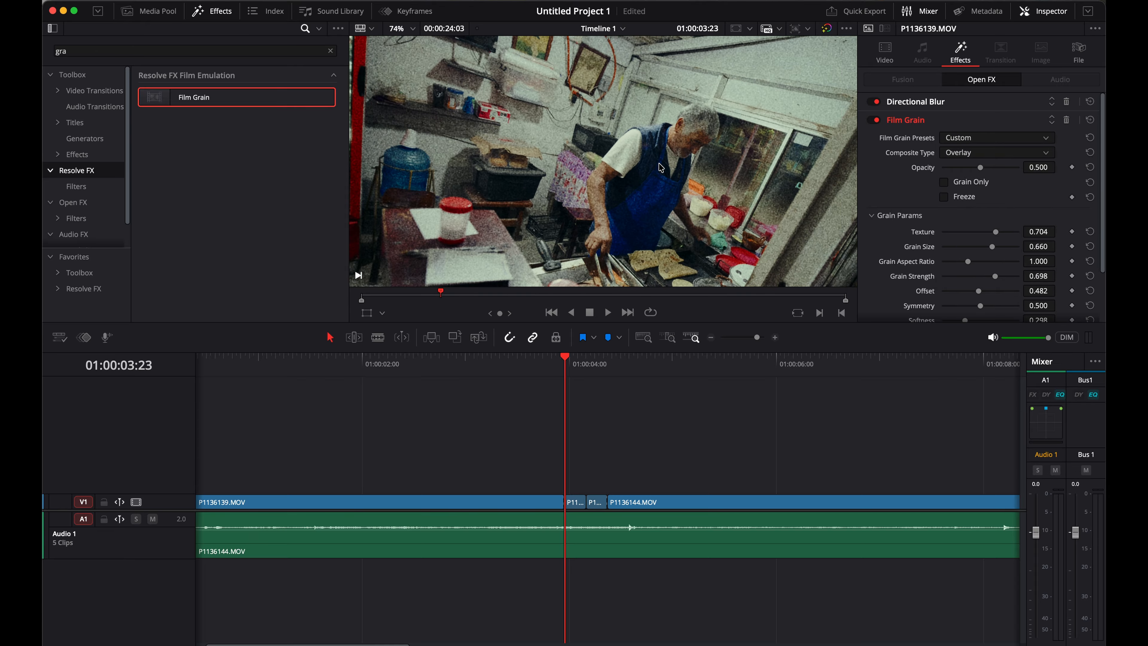
left_click_drag(995, 232, 985, 233)
scroll(909, 250, "down", 3)
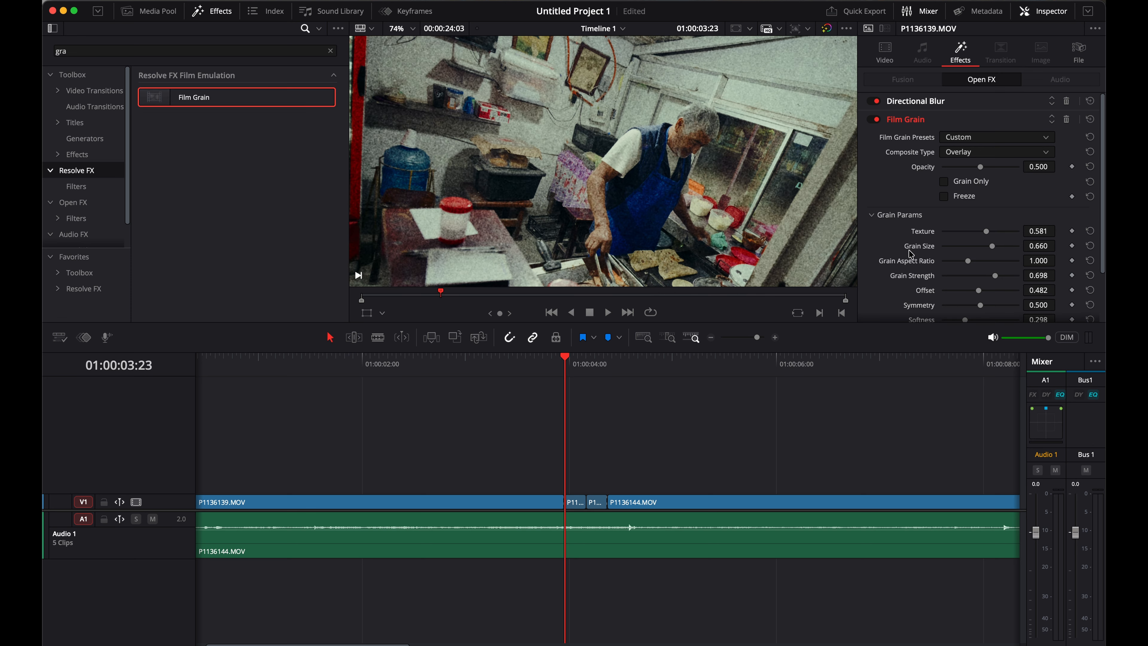
- Set the Film Grain's Grain Size to 0.457, Grain Strength to 0.612 and Opacity to 0.581, and fit the preview to the viewer
left_click_drag(968, 186, 991, 216)
left_click_drag(988, 107, 986, 107)
left_click(412, 28)
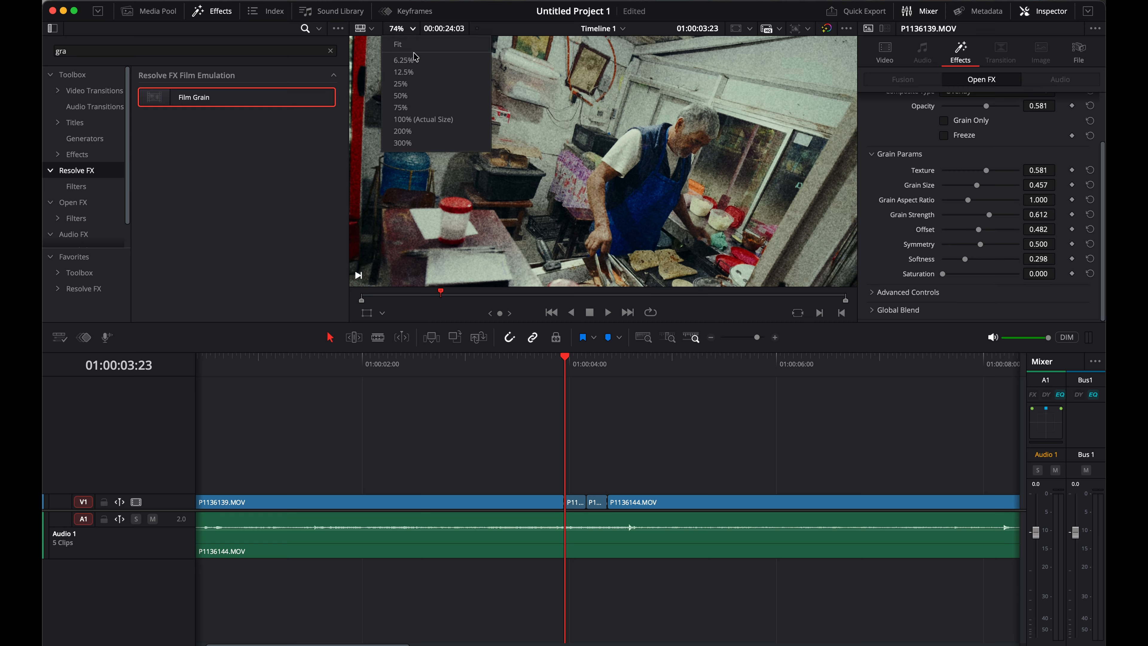
left_click(415, 53)
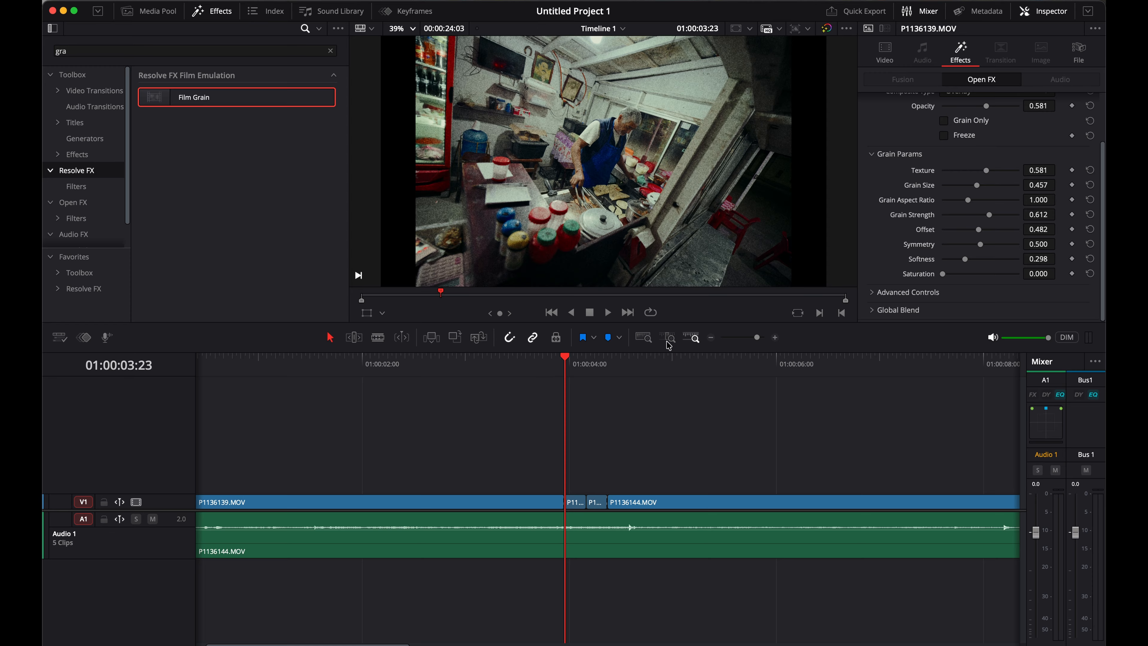
- On the short outgoing clip's first frame, keyframe the Film Grain Opacity at 0.295
left_click(573, 500)
left_click(1072, 106)
left_click(966, 107)
scroll(1041, 145, "up", 3)
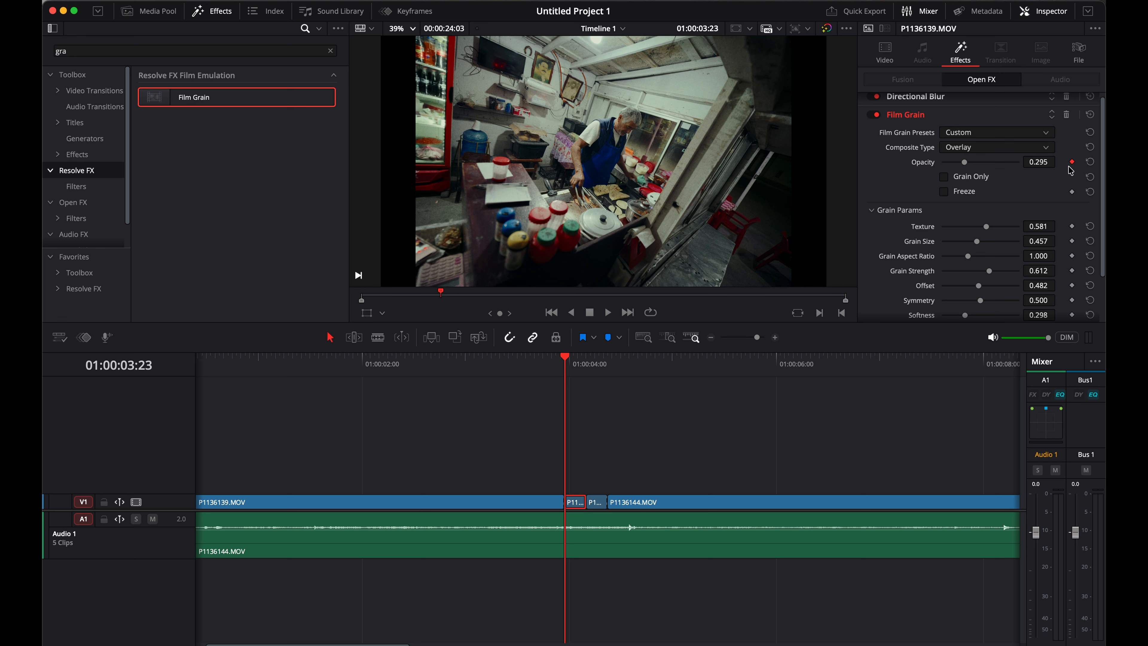
- Keyframe the outgoing clip's Film Grain Opacity at 0.527 on its last frame, and compare the image with the grain off and on
key("Down")
key("Down")
key("Up")
key("Left")
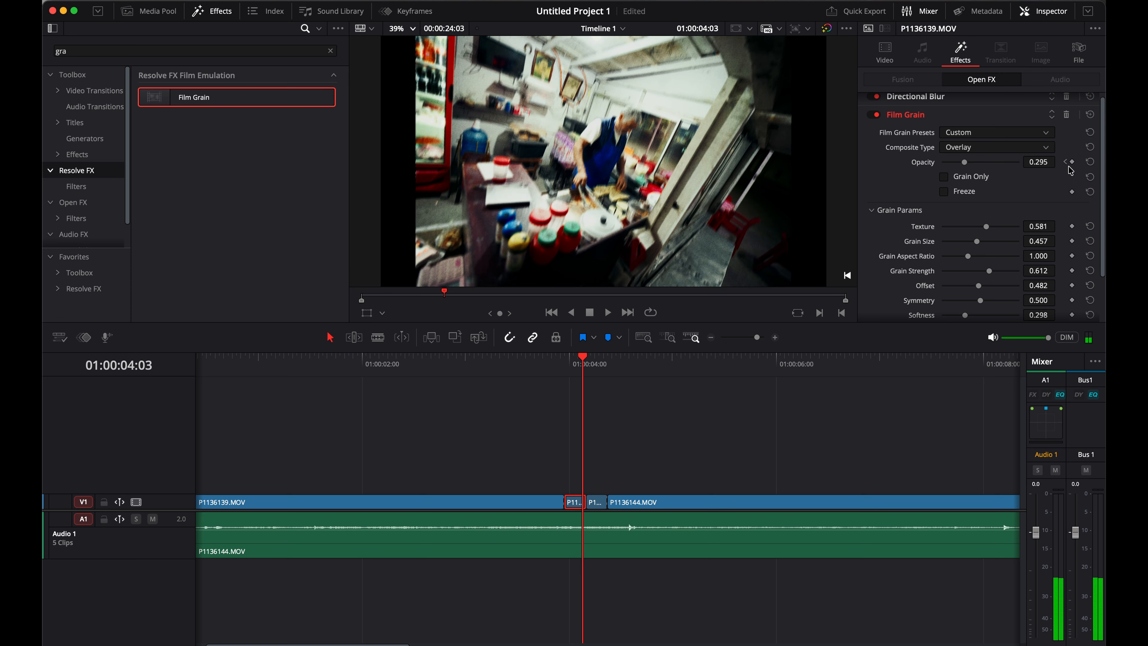
left_click_drag(986, 167, 985, 164)
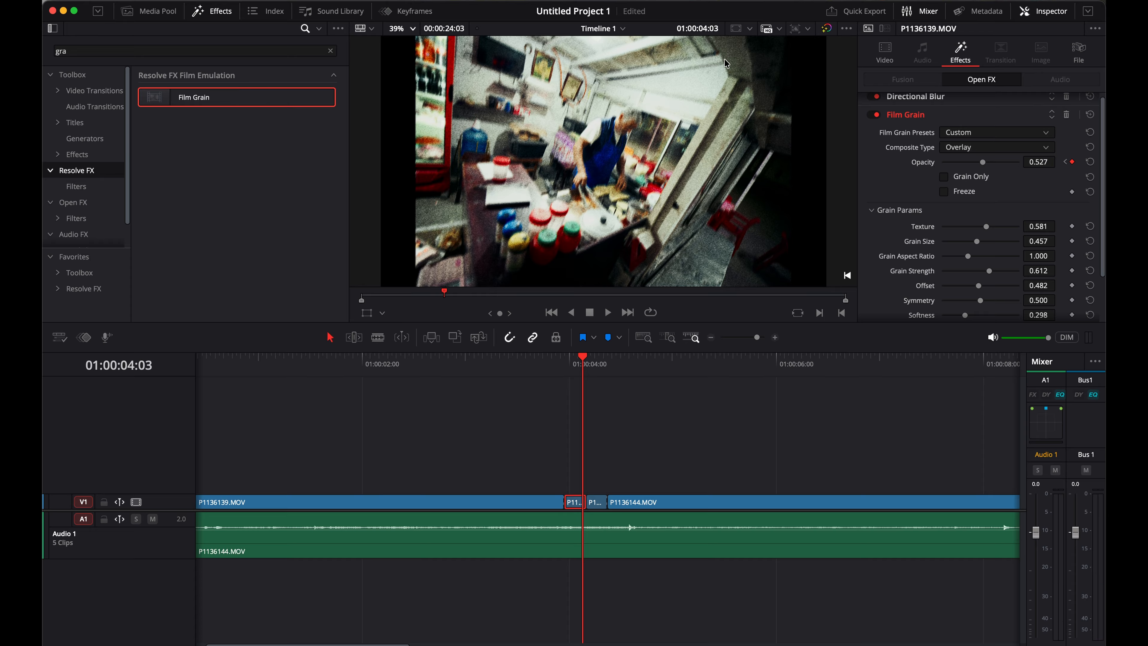
left_click(874, 113)
left_click(875, 113)
- Apply Film Grain to the short incoming clip with Texture 0.519 and Grain Strength 0.504, keyframing its Opacity from 0.500 down to 0.163
left_click(595, 502)
left_click_drag(196, 102, 596, 505)
- Play back the finished first flash transition and fit the whole timeline in view
left_click_drag(595, 369, 335, 376)
key("space")
key("space")
key("shift+z")
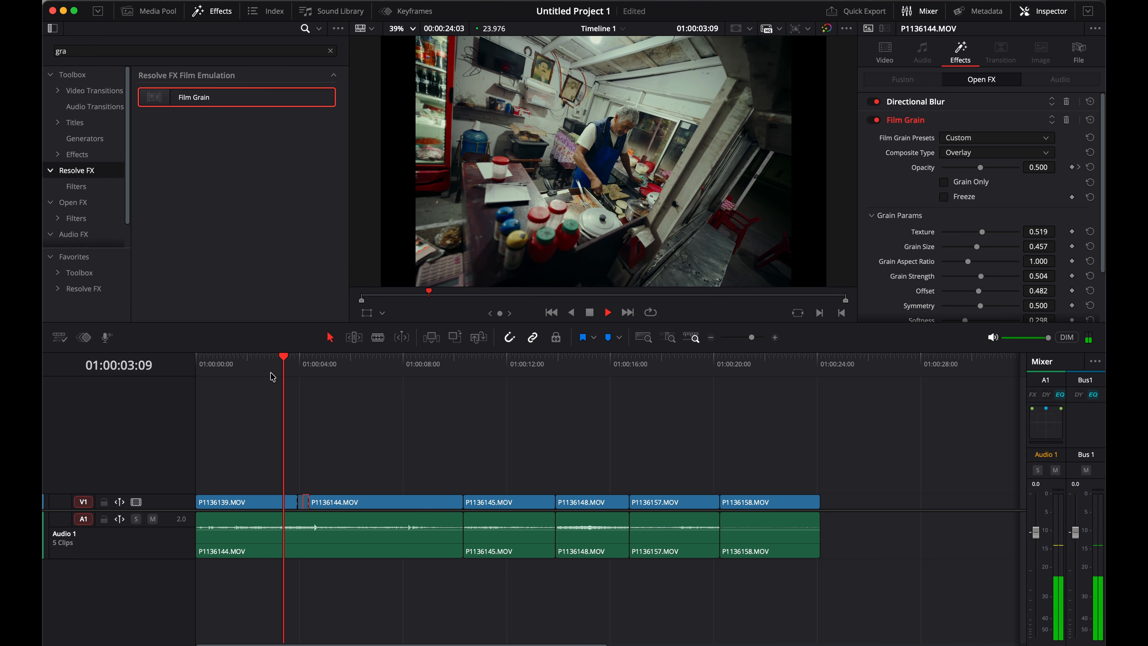
left_click(272, 376)
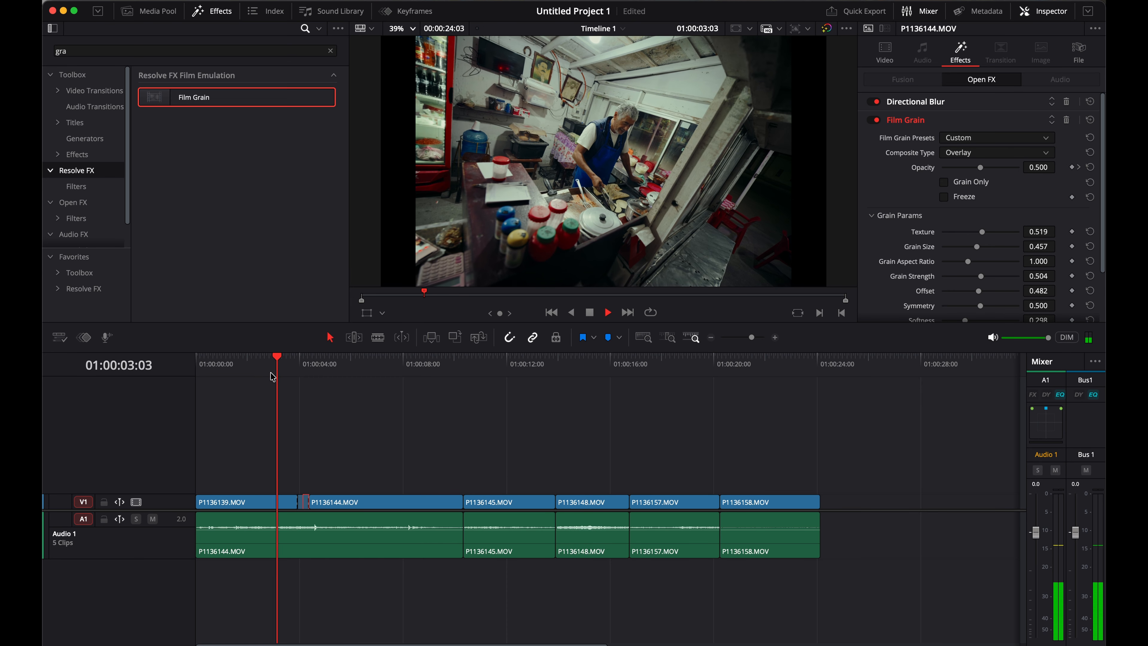
key("space")
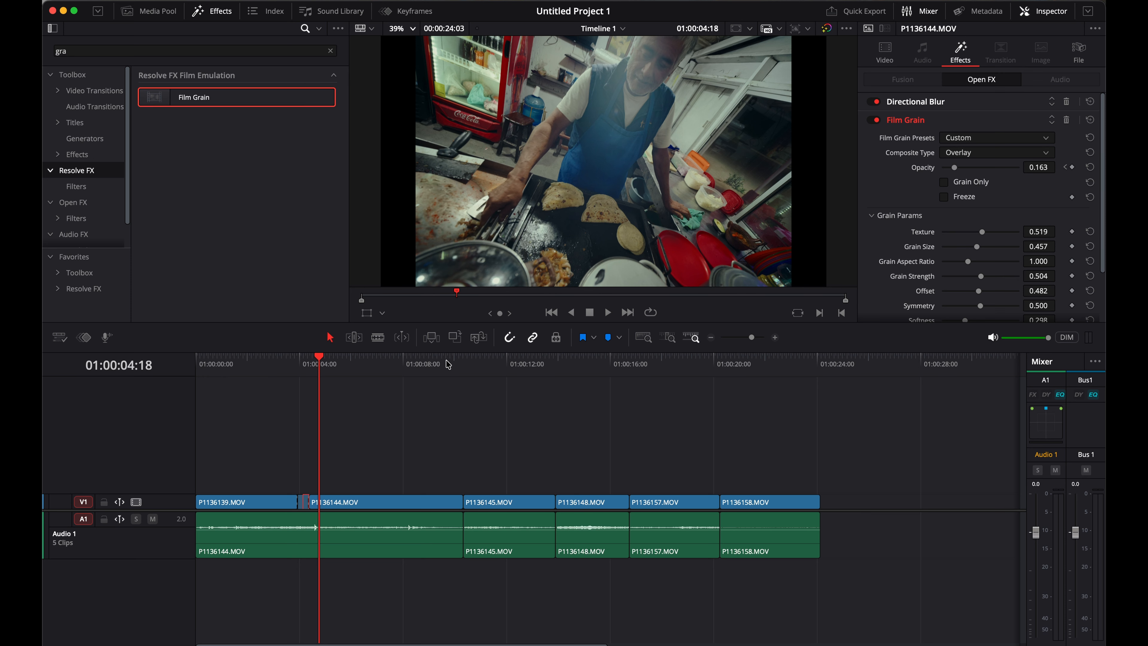
- Split P1136144.MOV at 01:00:10:00, eight frames before its cut to P1136145.MOV
left_click(464, 378)
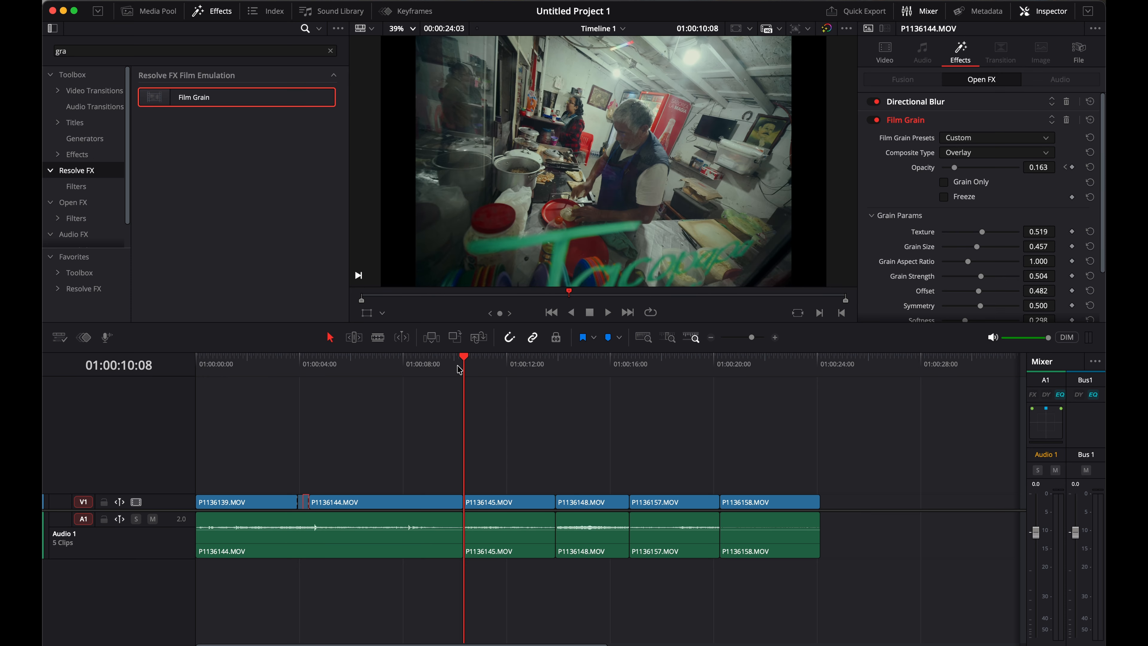
left_click(298, 362)
key("super+equal")
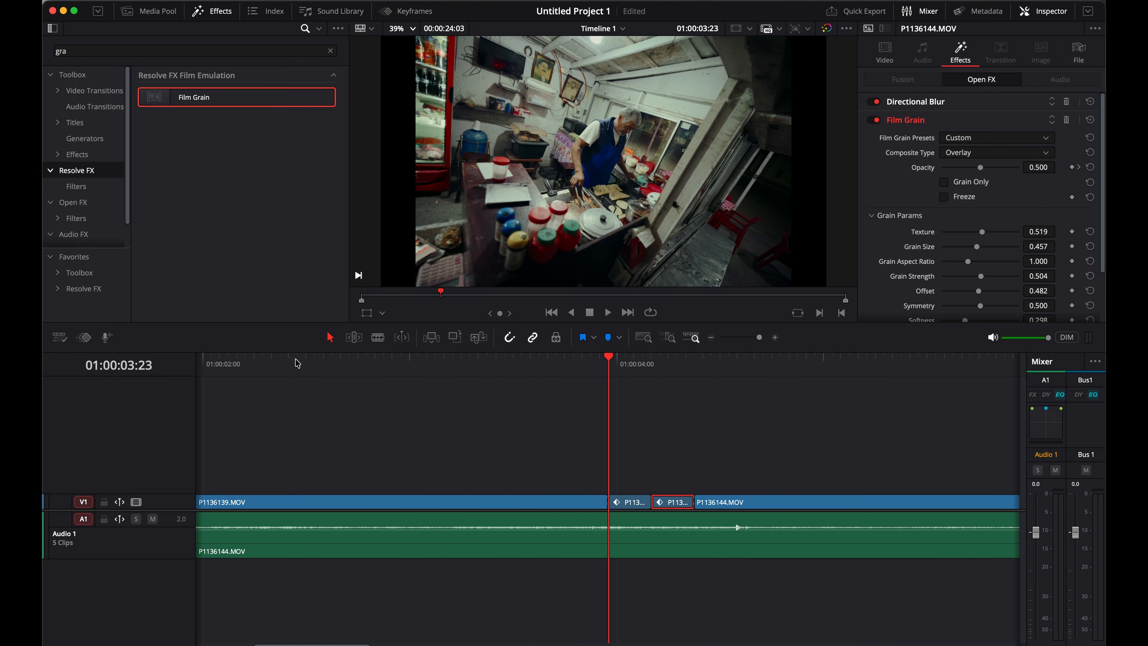
key("shift+z")
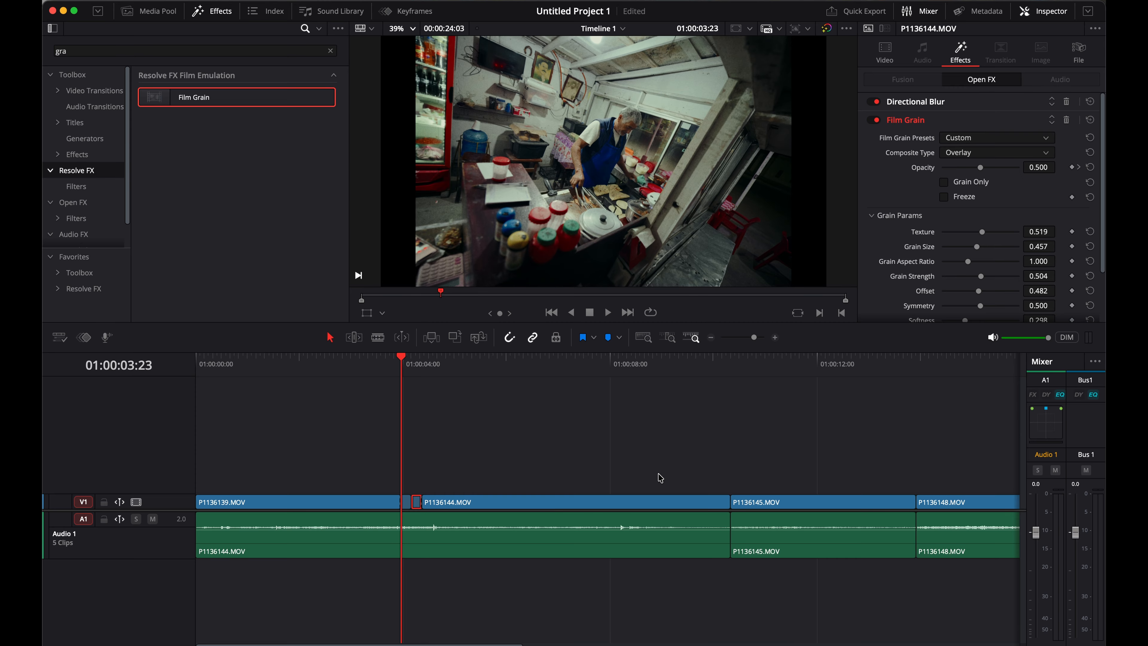
left_click(717, 365)
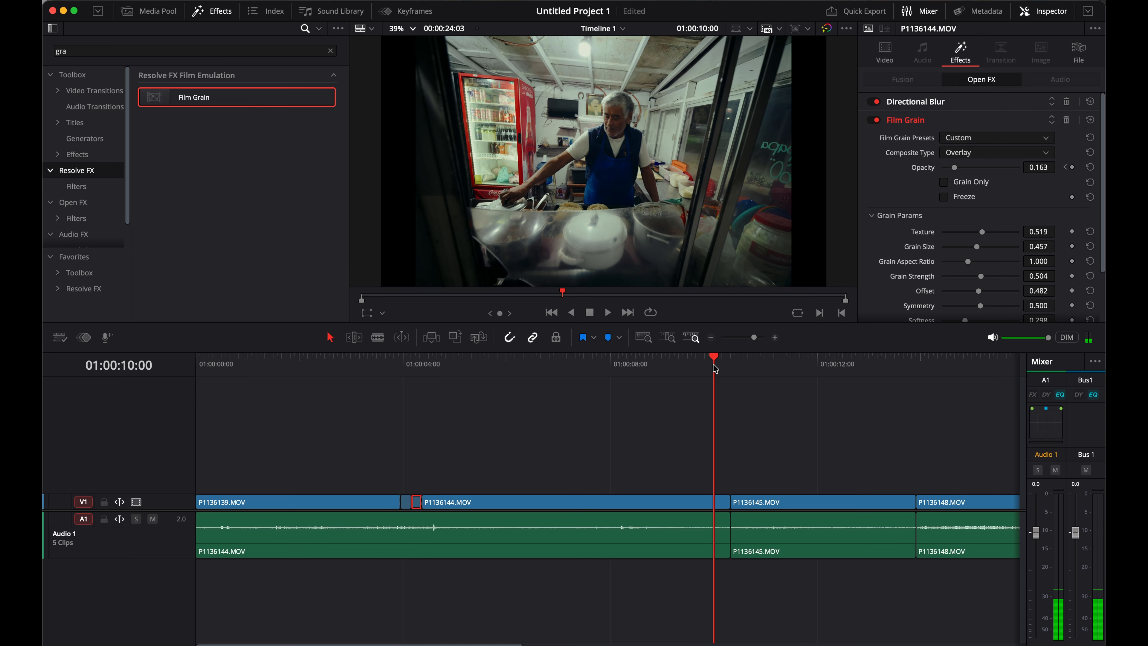
left_click(717, 510)
key("Down")
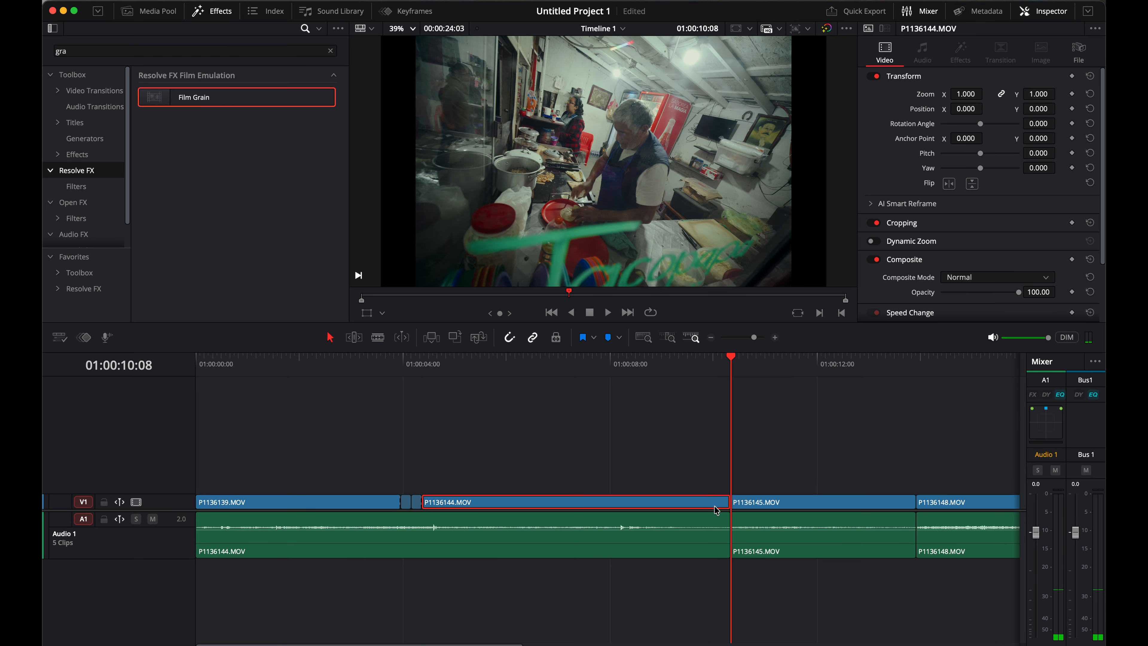
key("Left")
key("Up")
key("Up")
key("Down")
key("Left")
key("Left")
key("Left")
key("Left")
key("Left")
key("Left")
key("Left")
key("Left")
key("super+b")
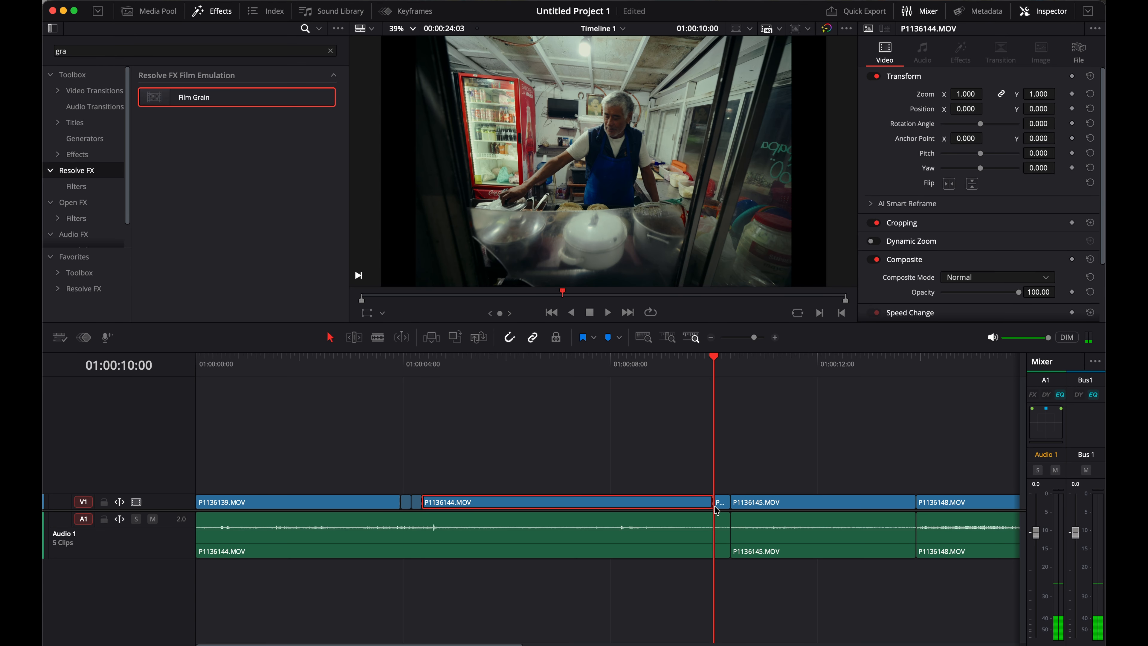
- Split P1136145.MOV at 01:00:10:16, eight frames after its start
key("space")
key("space")
left_click(754, 507)
key("super+b")
key("super+equal")
- Search the effects library for "time" and show the matching toolbox effects
left_click(78, 51)
key("BackSpace")
key("BackSpace")
key("BackSpace")
type("tim")
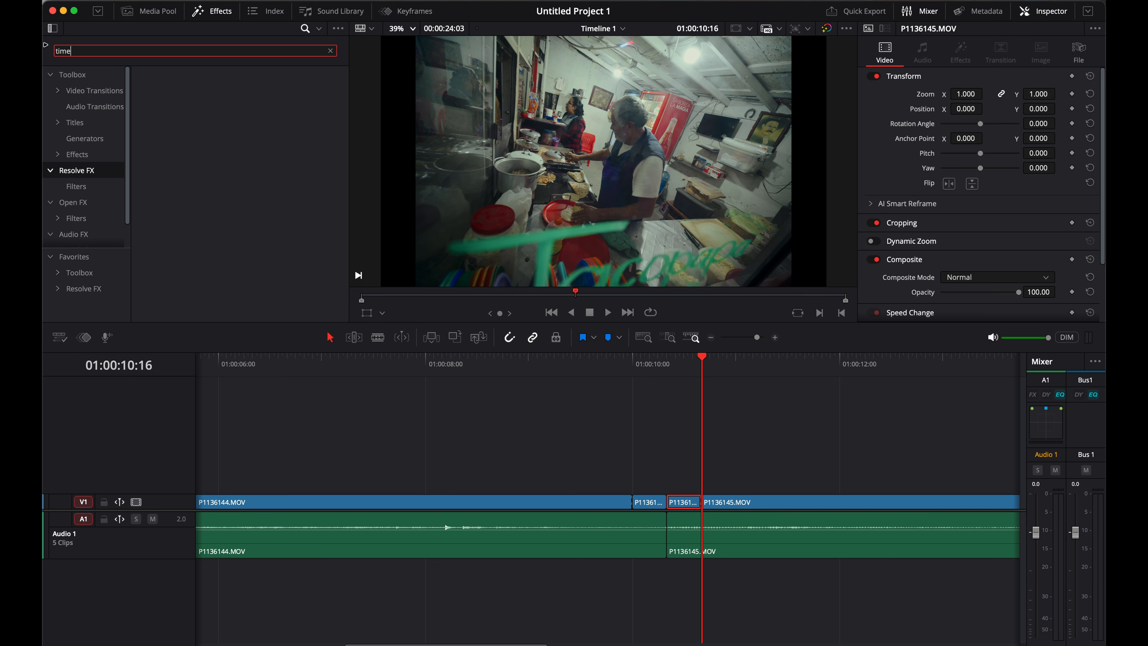
type("e")
left_click(79, 186)
left_click(93, 202)
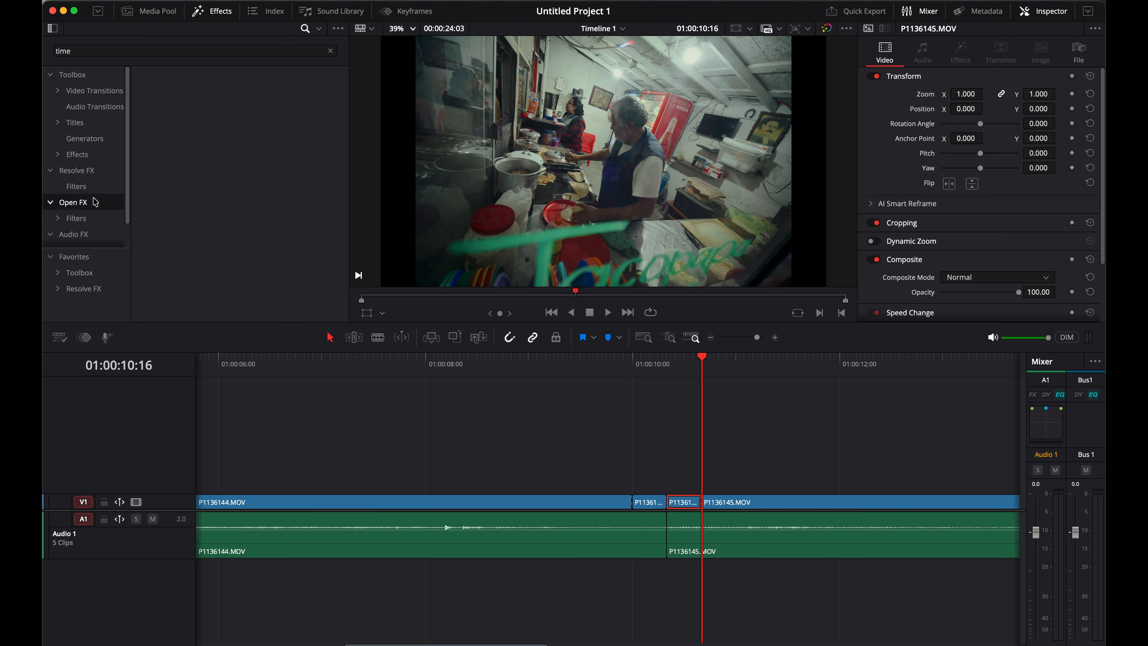
left_click(85, 138)
left_click(77, 154)
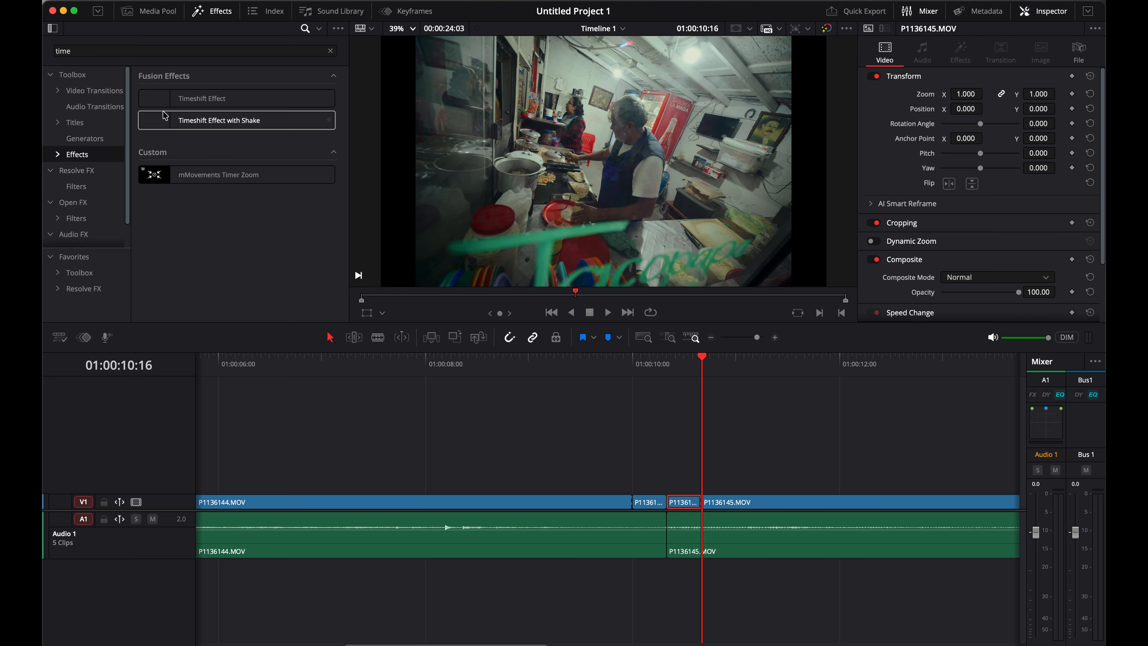
- Apply Timeshift Effect to both short clips around the second cut, with Panasonic V-Gamut and Panasonic V-Log as the outgoing clip's input
left_click_drag(208, 103, 683, 506)
left_click_drag(675, 369, 667, 360)
left_click_drag(148, 101, 648, 502)
left_click_drag(645, 375, 603, 369)
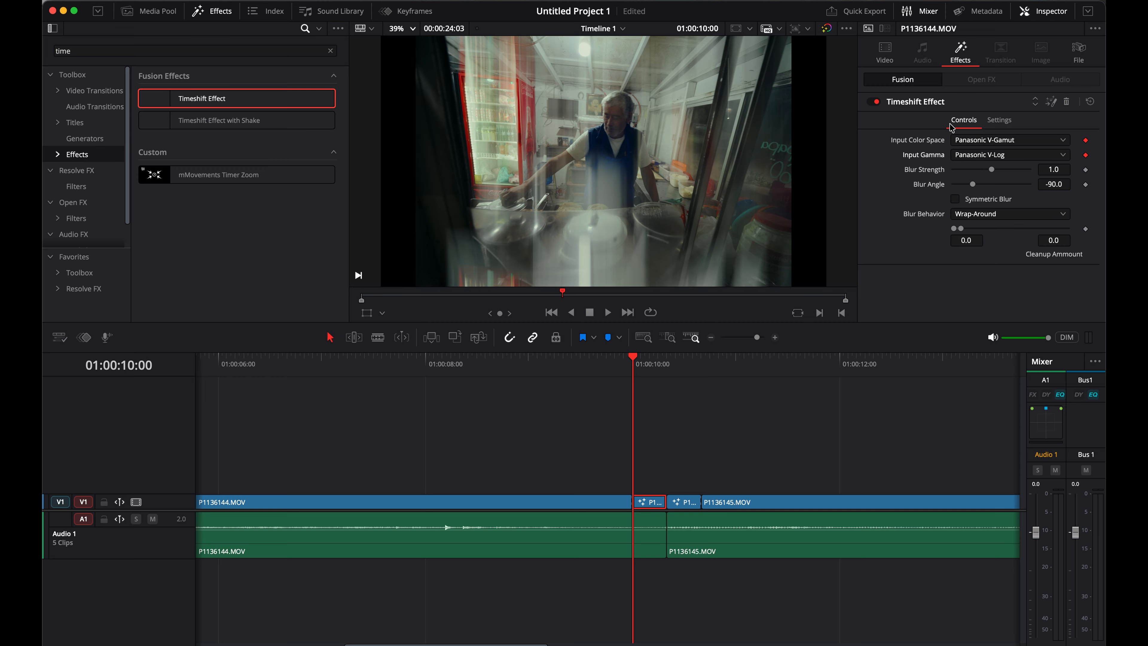
- Keyframe the outgoing clip's Blur Strength from 0 at 01:00:10:00 to 1.0 at 01:00:10:08, and play the result
left_click(1085, 170)
key("Down")
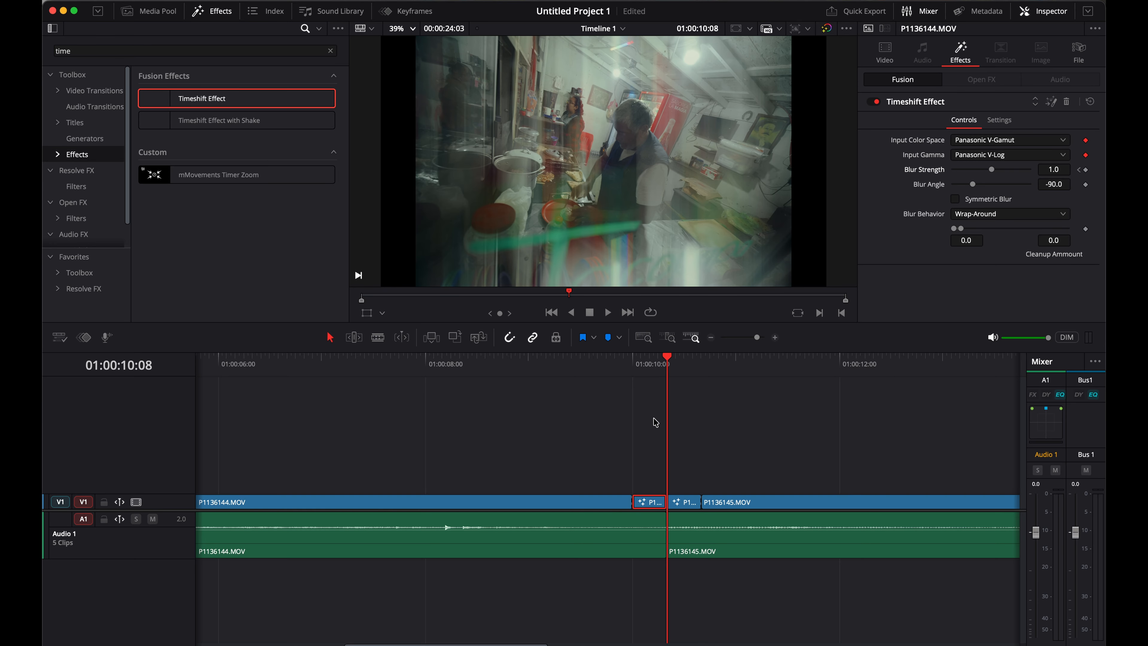
left_click(1085, 170)
key("Up")
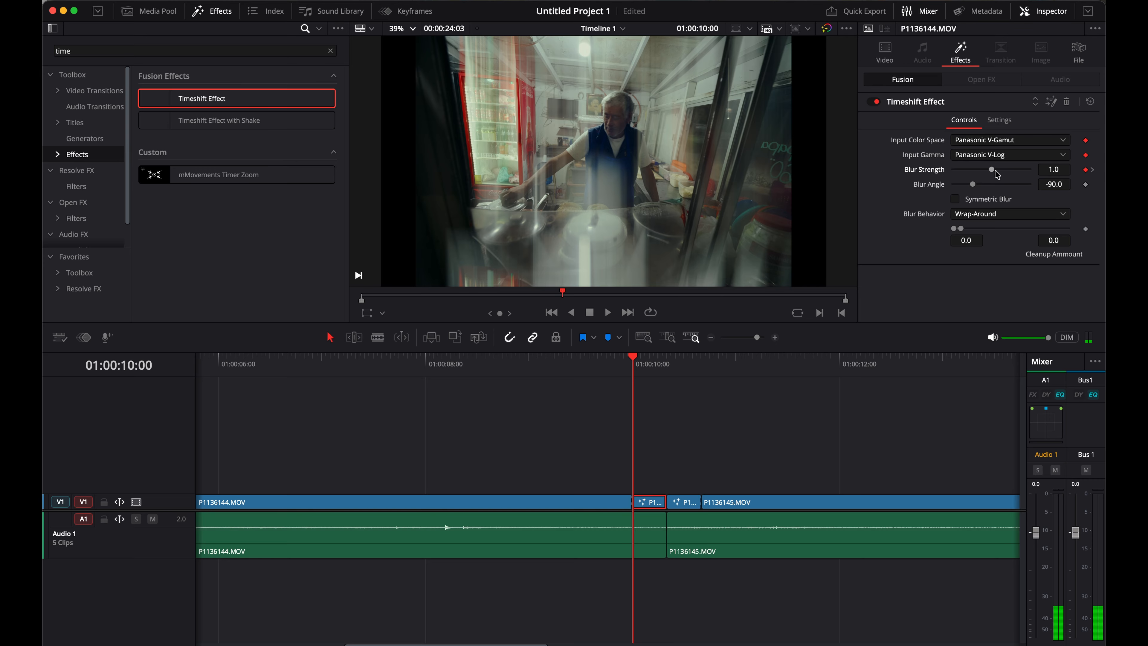
left_click_drag(991, 170, 969, 174)
key("space")
key("space")
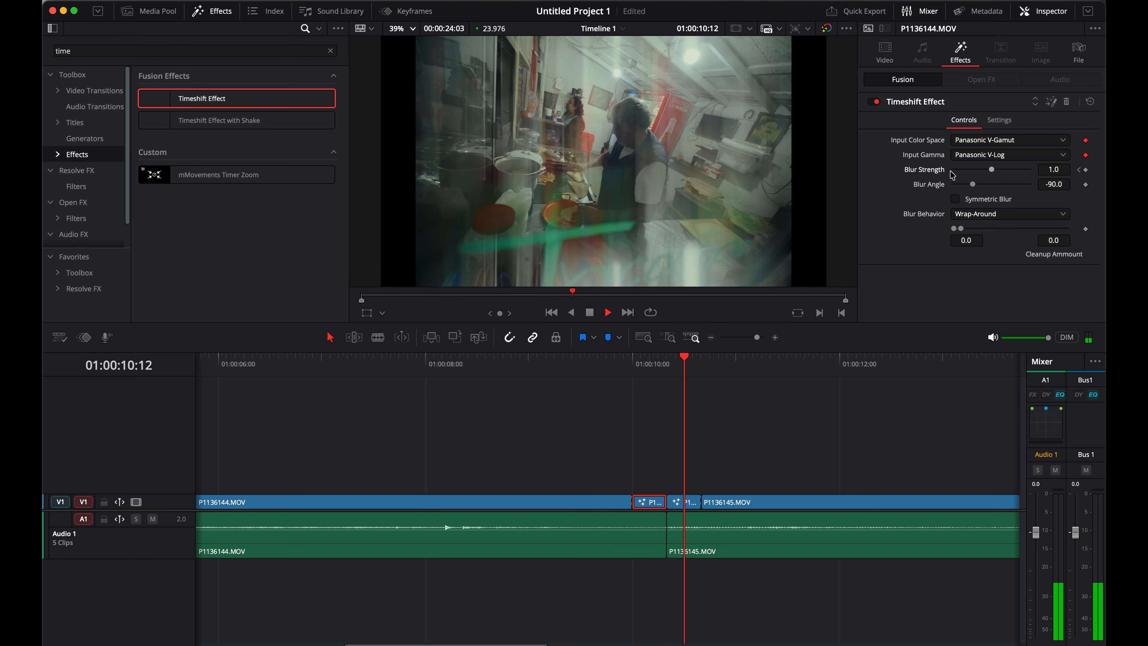
- On the short incoming clip, keyframe Blur Strength 1.0 at 01:00:10:08 and set its Timeshift input to Panasonic V-Gamut and Panasonic V-Log
left_click_drag(633, 360, 667, 363)
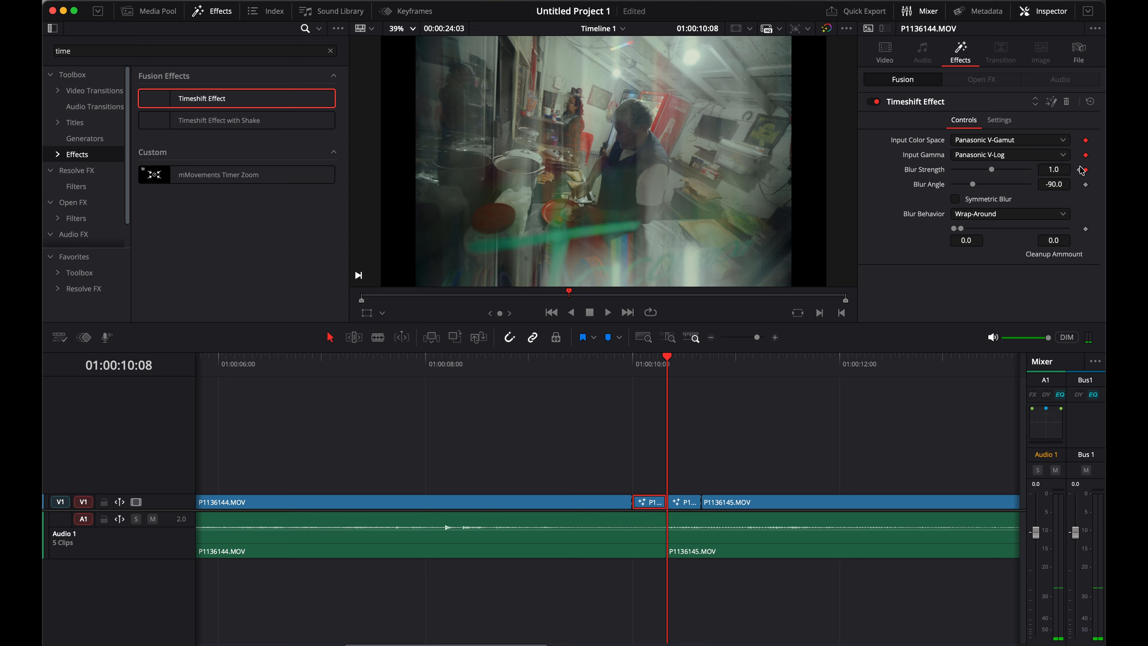
left_click(691, 506)
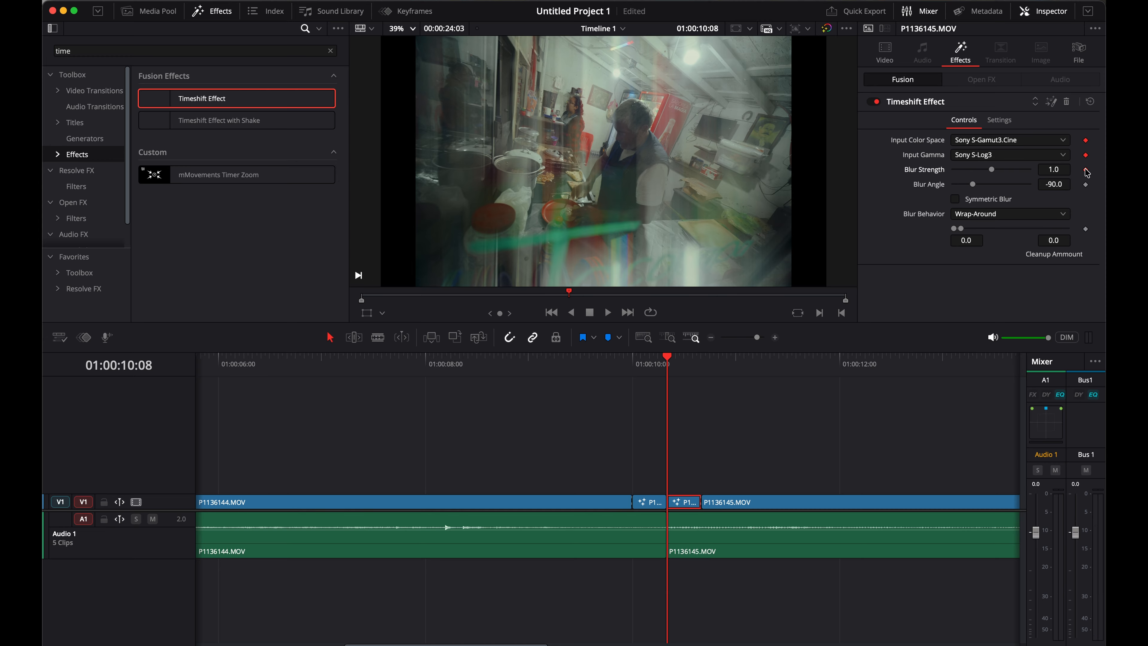
left_click(1029, 141)
left_click(1023, 156)
left_click(1019, 155)
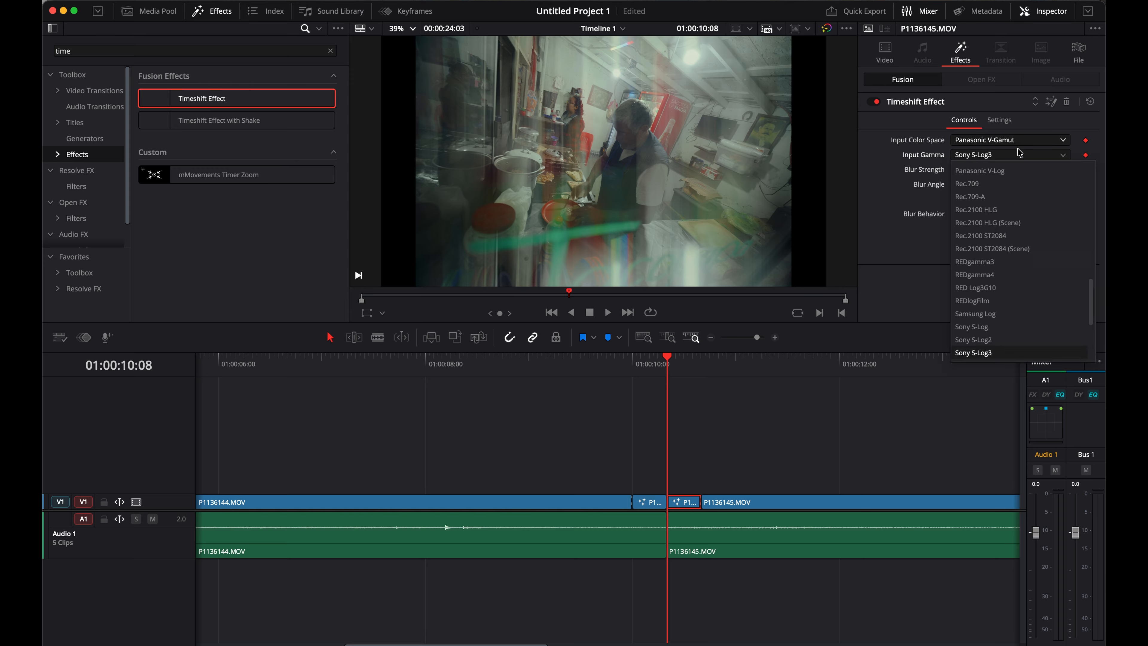
left_click(1012, 171)
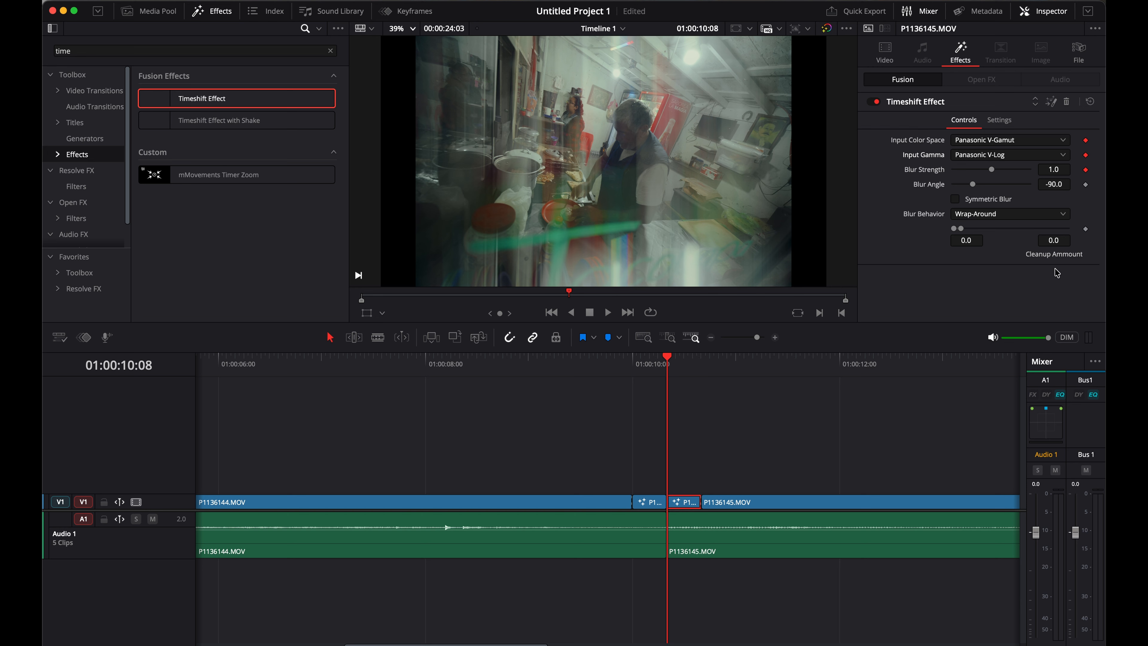
- Keyframe the incoming clip's Blur Strength at 0.0 on its last frame, 01:00:10:15, and play the blur transition
key("Down")
key("Left")
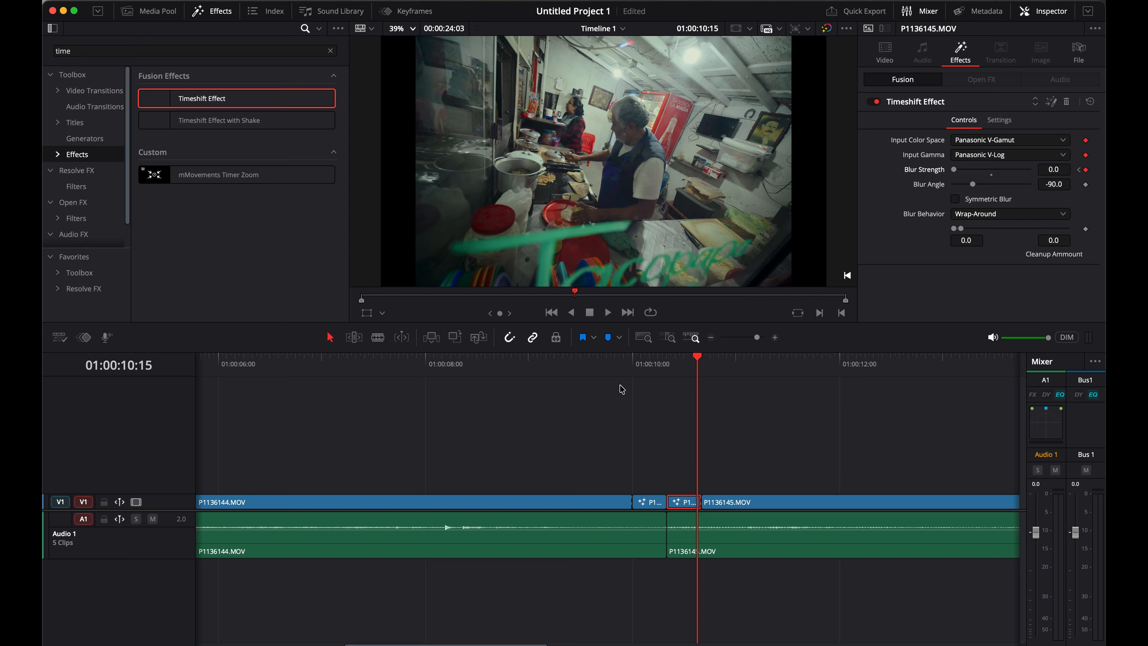
left_click(609, 364)
key("space")
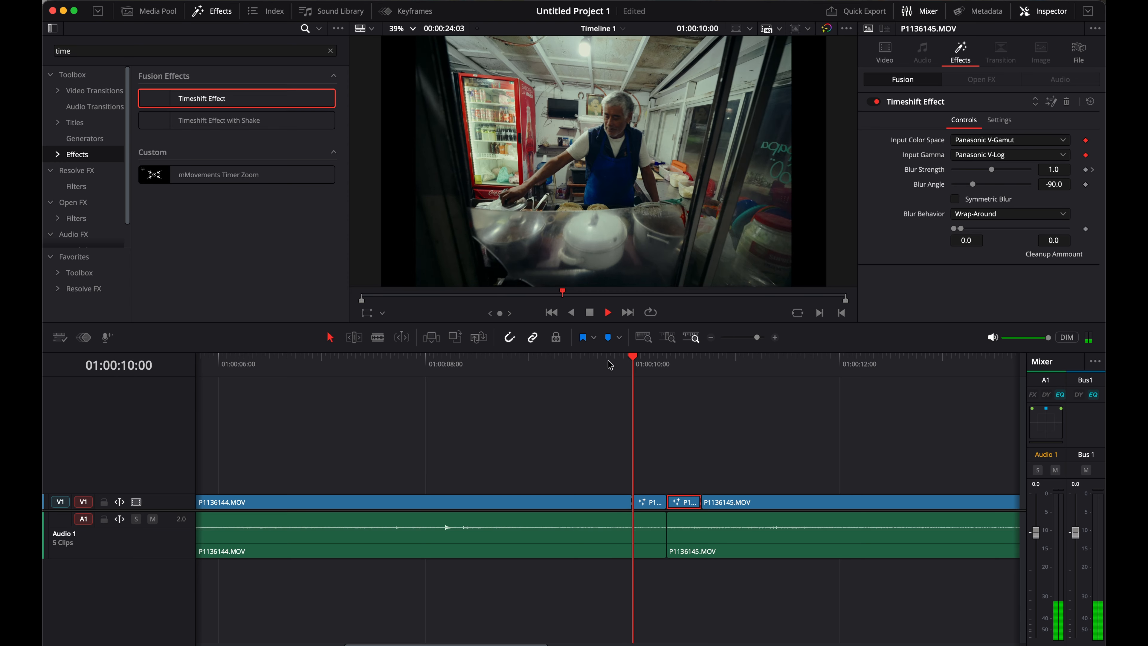
left_click(602, 365)
key("space")
- In the colour grading workspace, append a new node after the ratio node of the short outgoing clip starting at 01:00:10:00
left_click_drag(656, 366, 633, 366)
key("shift+6")
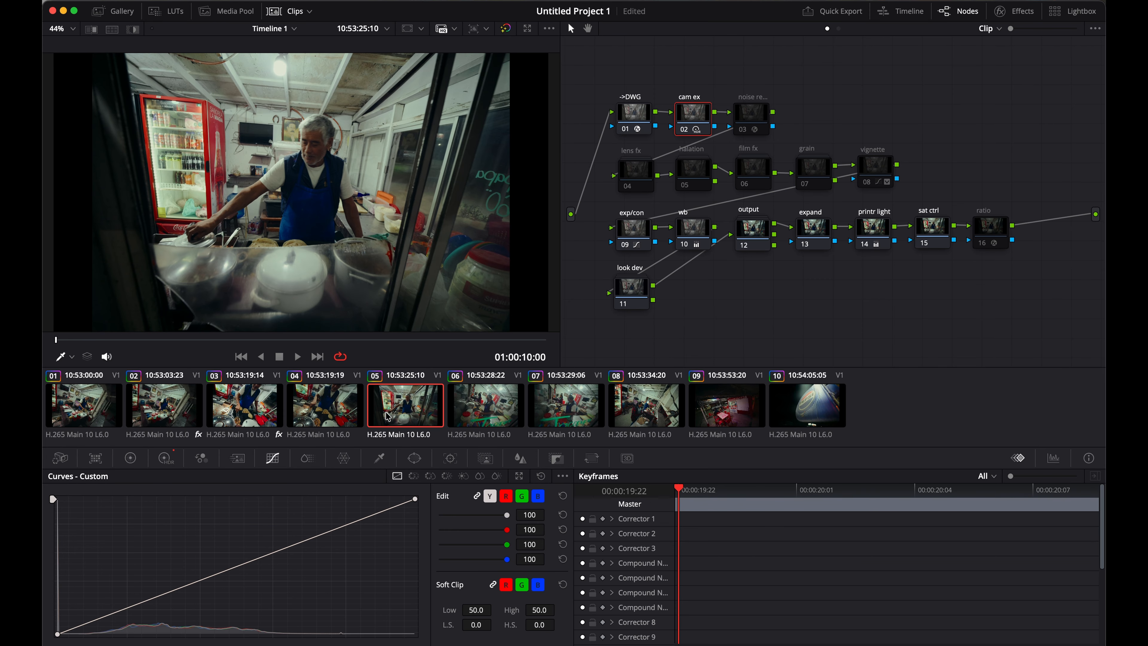
key("space")
key("space")
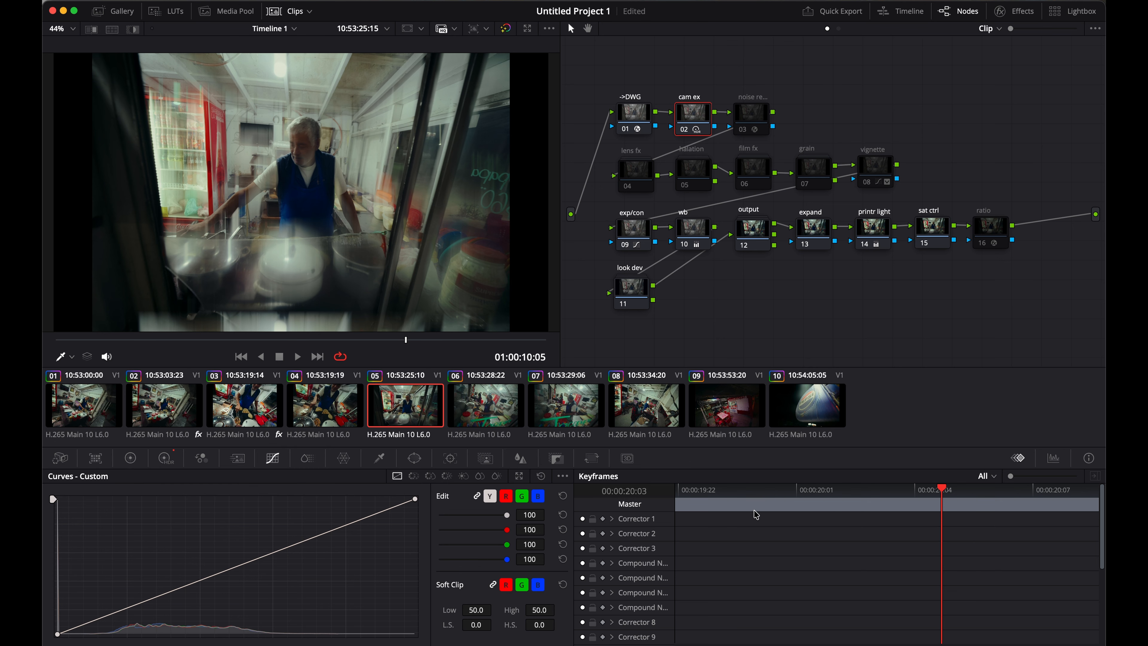
left_click_drag(721, 493, 592, 493)
key("alt+k")
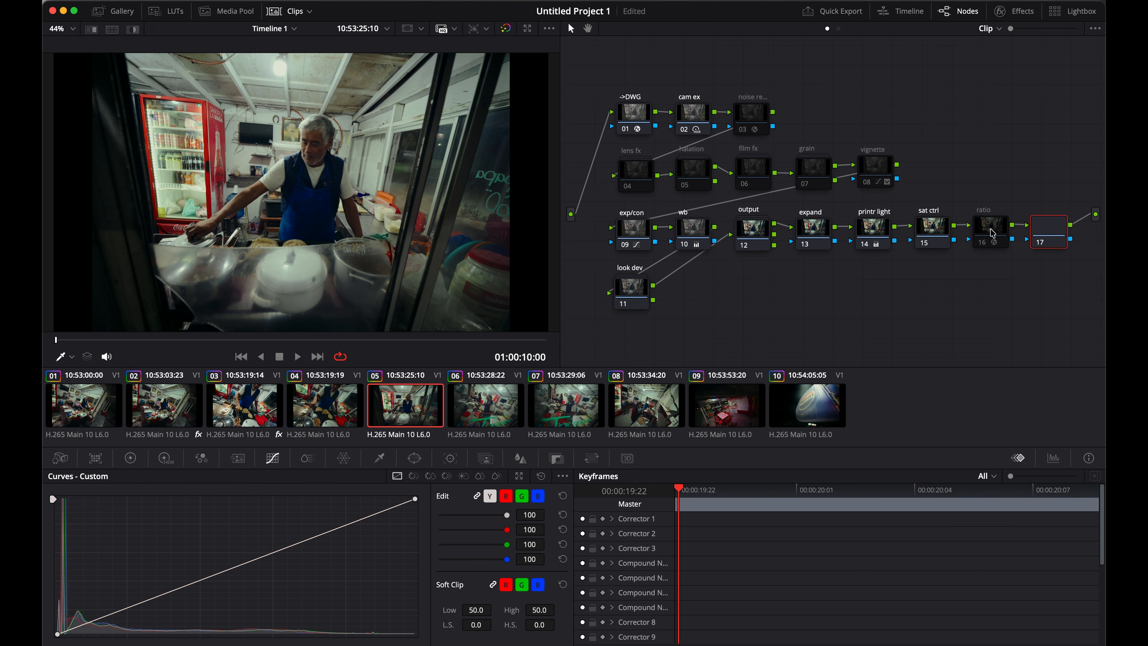
- Keyframe Corrector 17's custom curve from neutral on the outgoing clip's first frame to strongly brightened on its last frame
scroll(609, 610, "down", 5)
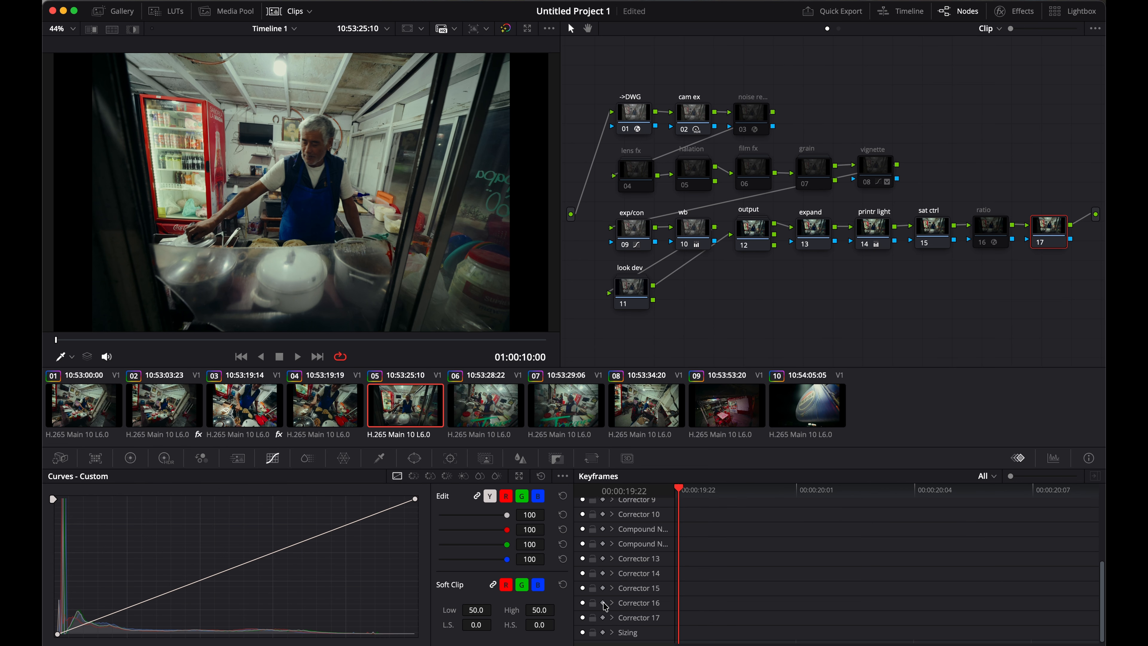
left_click(315, 536)
left_click_drag(686, 493, 1050, 494)
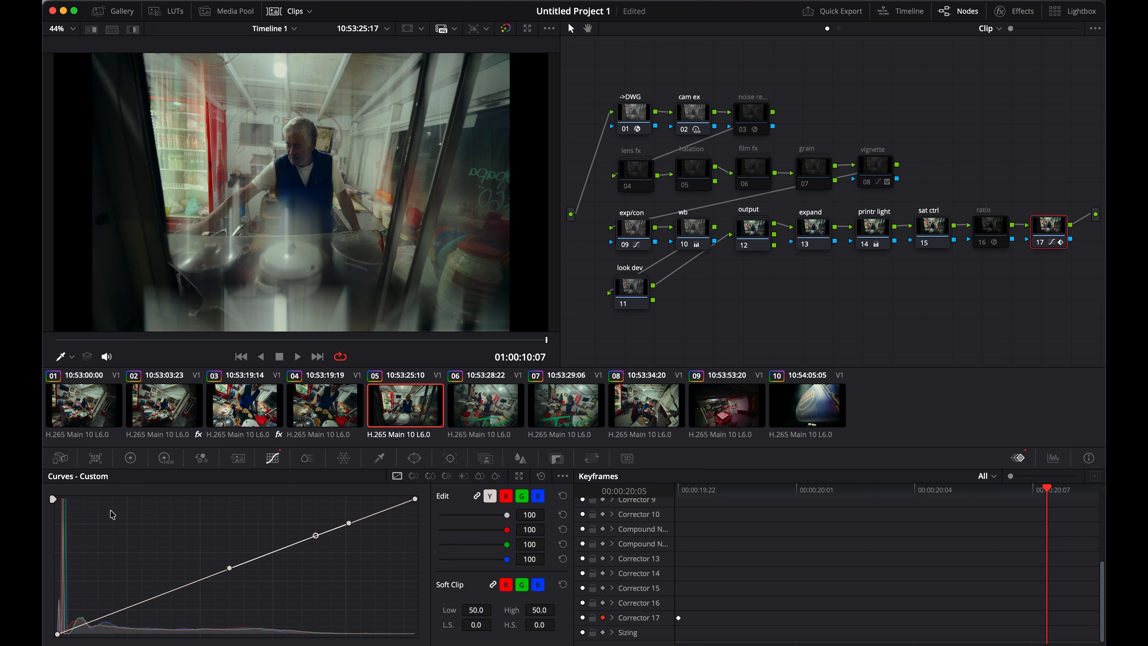
left_click_drag(318, 538, 276, 505)
- Append a new node after the ratio node of the short incoming clip, clip 06
left_click(479, 415)
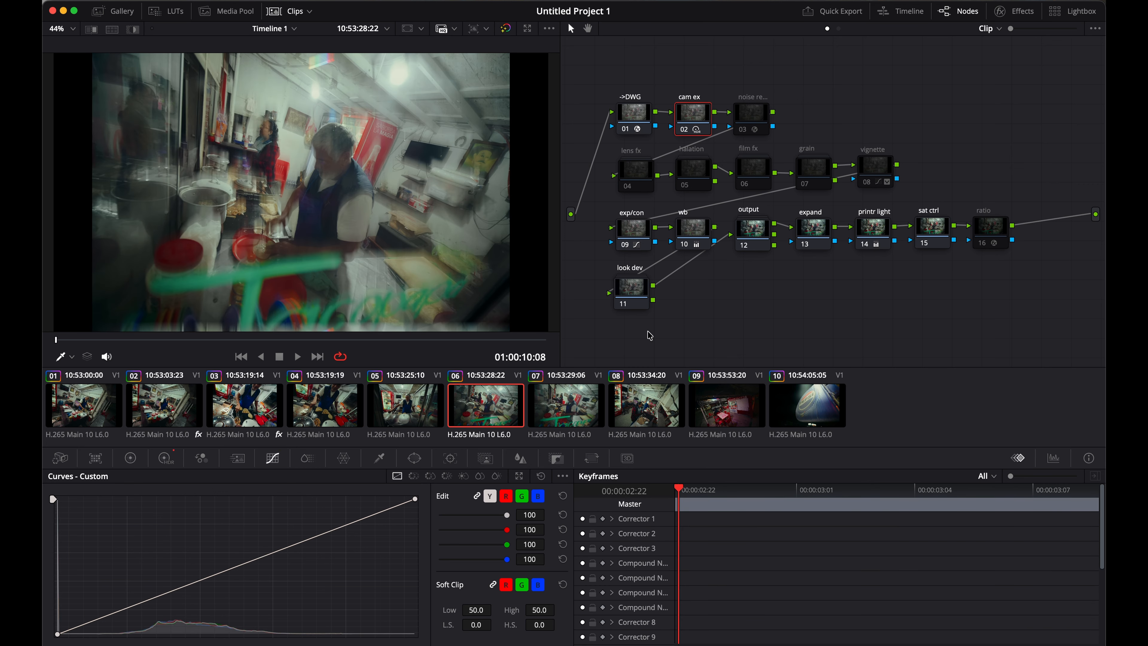
left_click(992, 226)
key("alt+s")
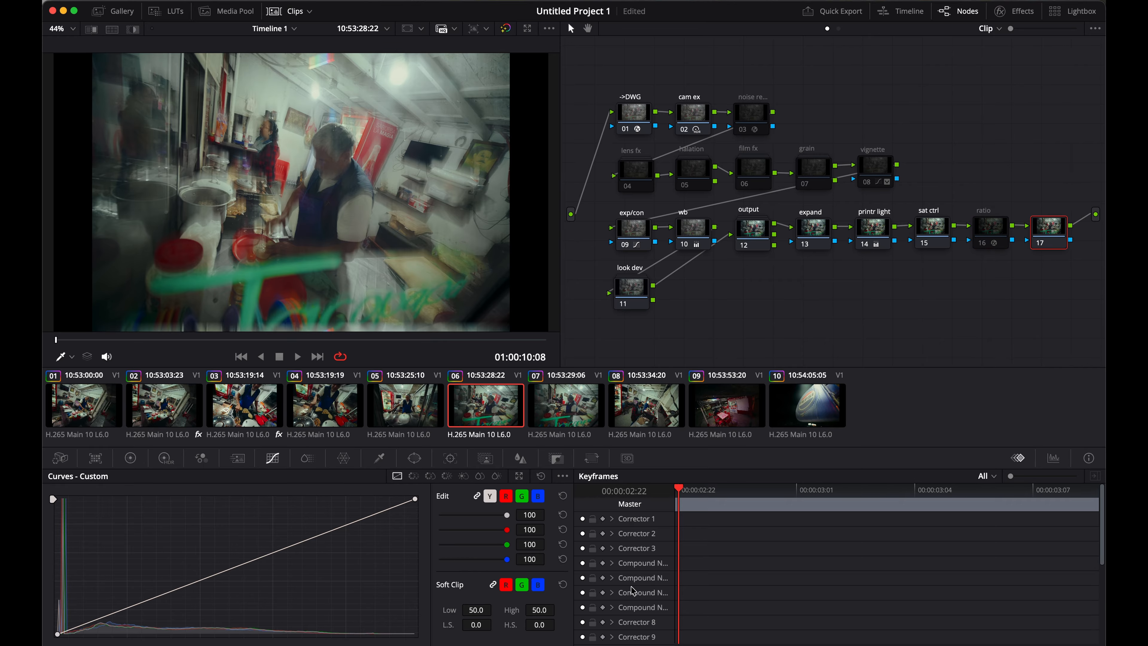
- Keyframe the incoming clip's Corrector 17 curve from brightened on its first frame to neutral on its last frame, 01:00:10:15
scroll(633, 590, "down", 3)
left_click_drag(311, 539, 284, 496)
left_click_drag(311, 537, 310, 514)
left_click_drag(679, 492, 1047, 493)
left_click_drag(313, 516, 316, 541)
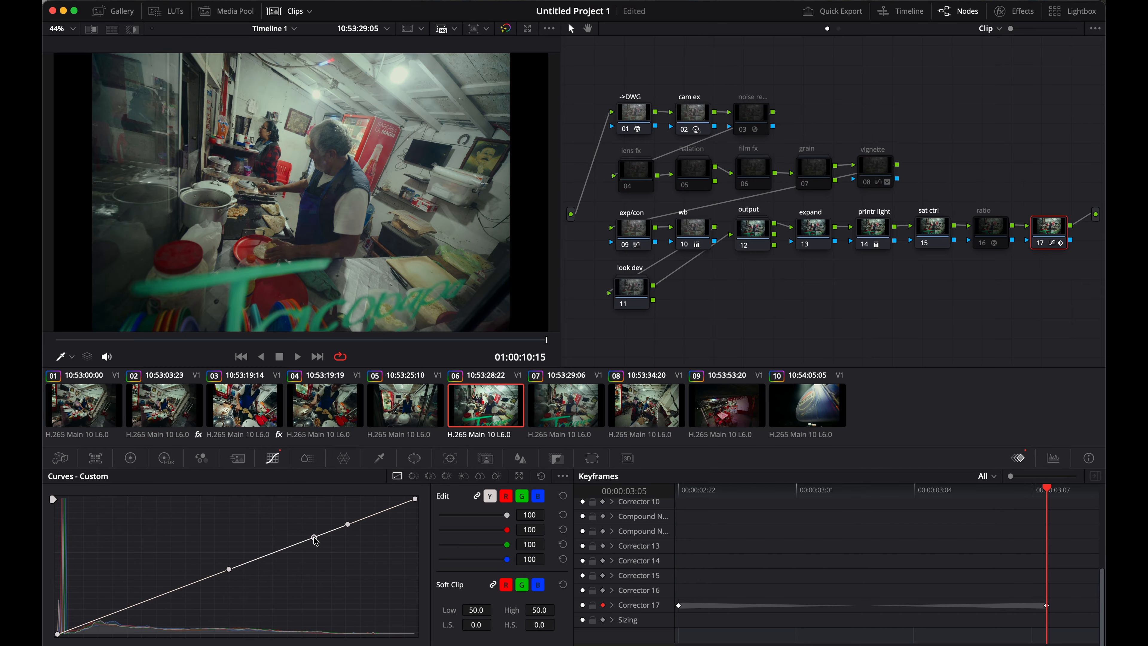
- Return to the editing timeline and play back the second transition from about 01:00:09:16
left_click(527, 644)
left_click(598, 361)
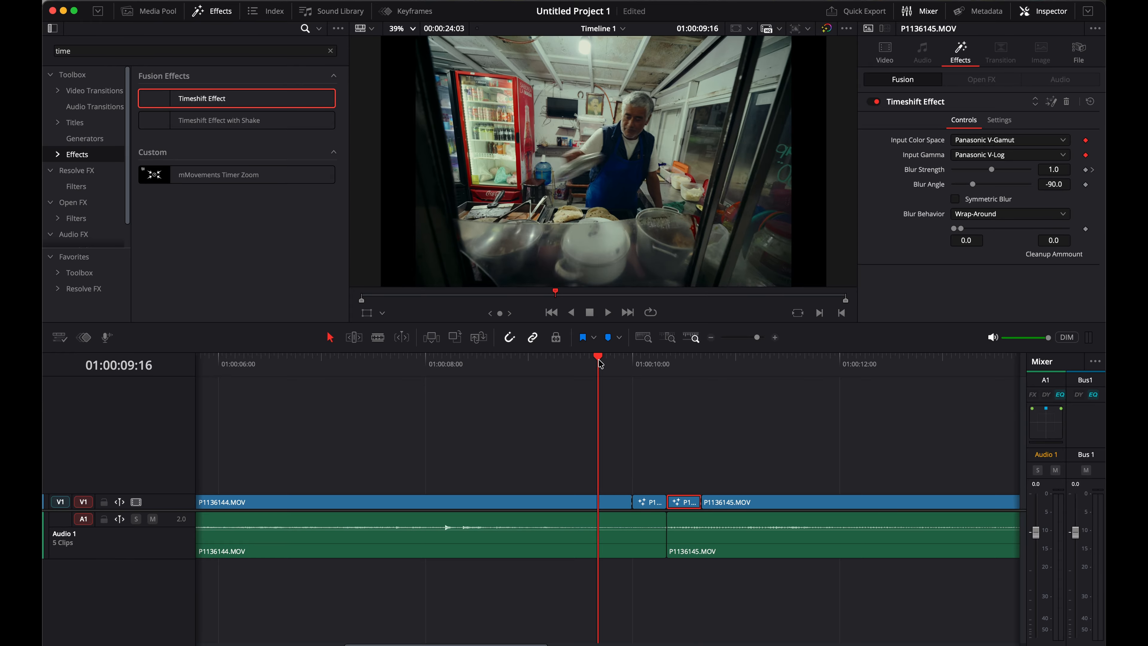
key("space")
left_click(600, 363)
key("space")
left_click_drag(622, 364, 633, 365)
- Set the outgoing clip's Timeshift Blur Behavior to Replicate and play the result
left_click(649, 502)
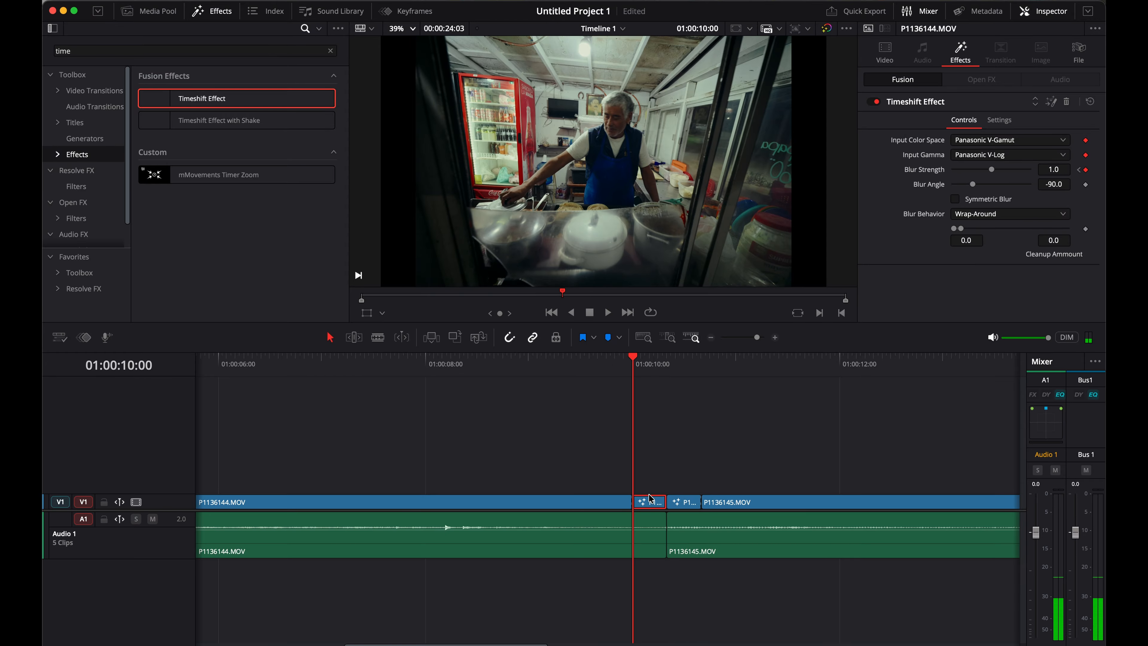
key("space")
key("space")
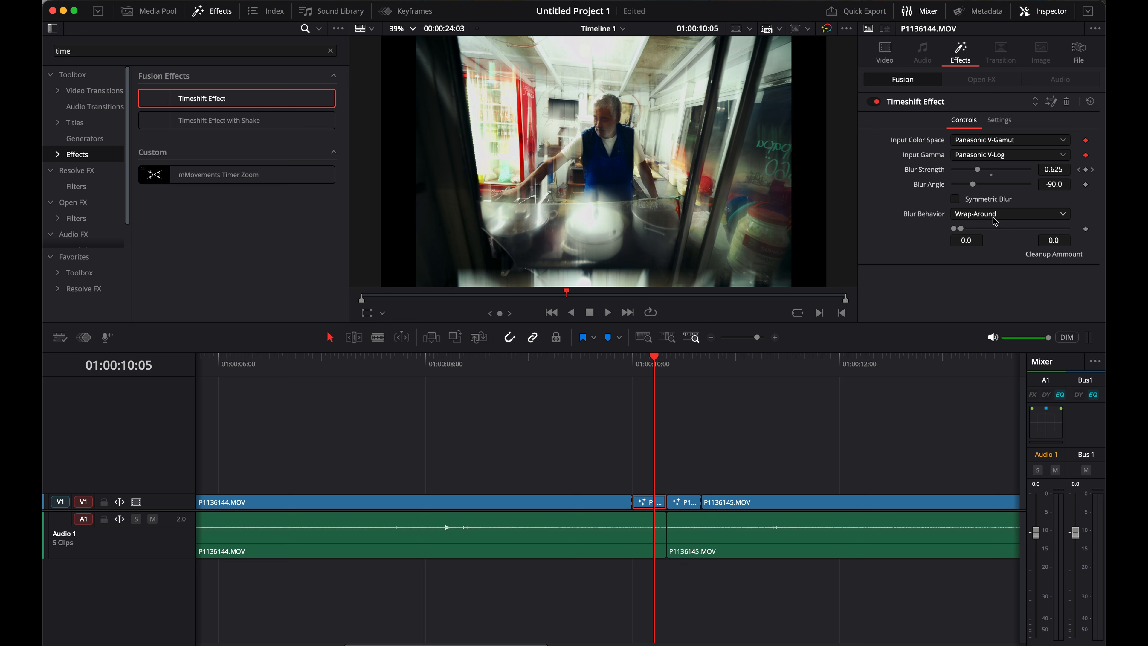
left_click(994, 221)
left_click(979, 240)
key("space")
key("space")
- Set the incoming clip's Timeshift Blur Behavior to Replicate and add a Cross Dissolve at the cut between the two short clips
left_click(693, 503)
left_click(1011, 210)
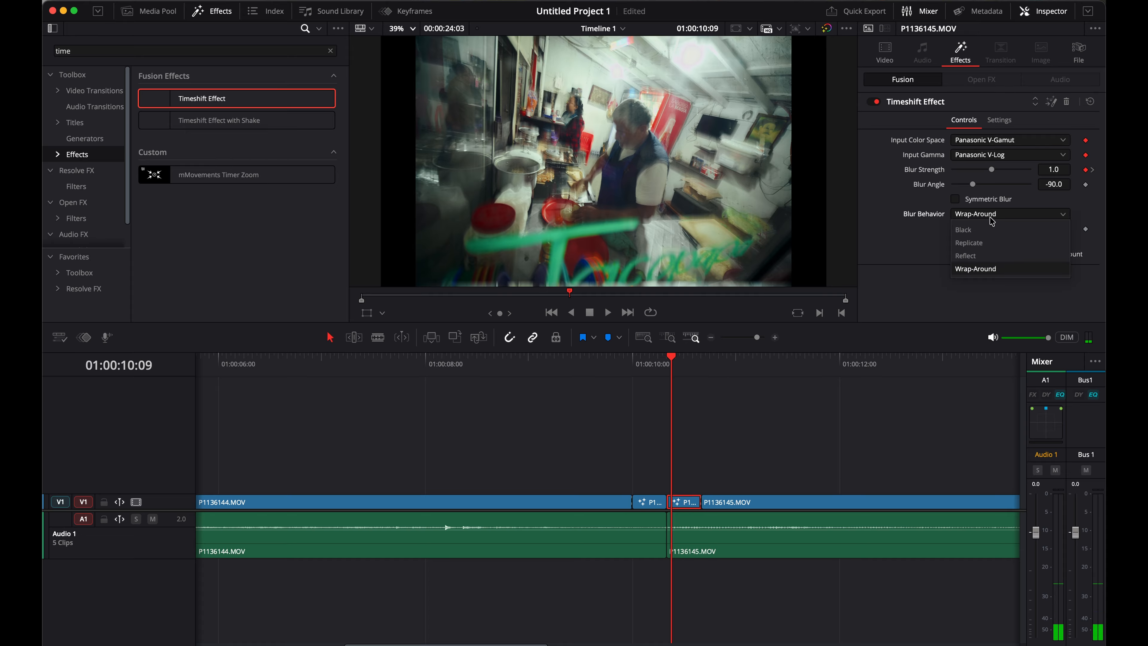
left_click(979, 240)
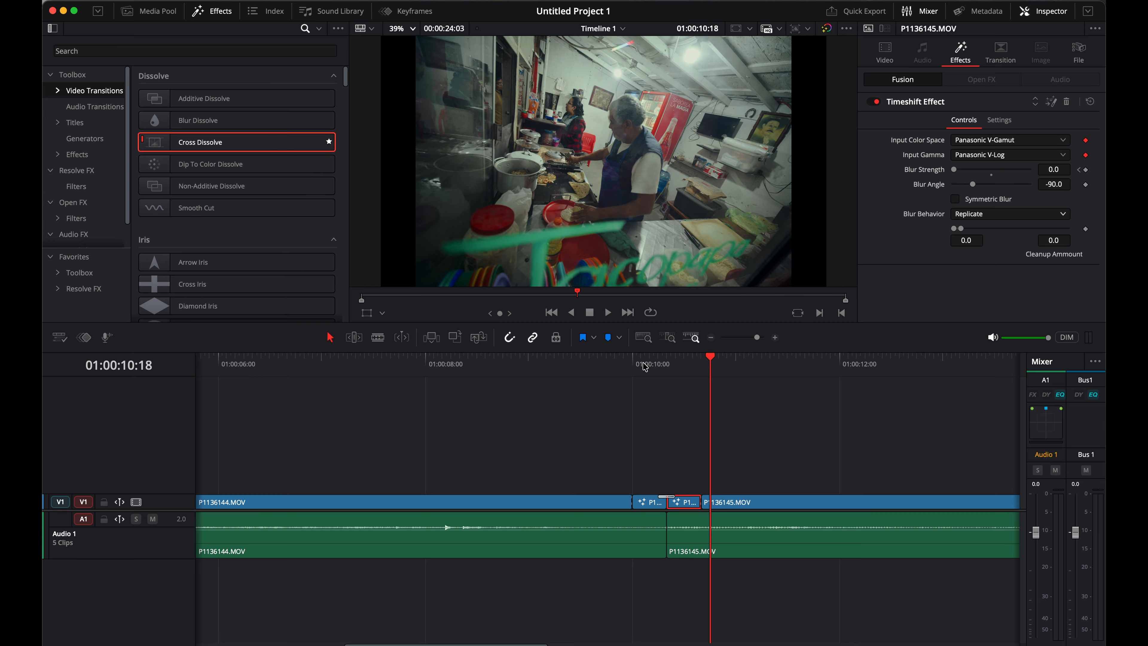
- Look over the second transition from 01:00:10:00, and go back to the first transition at 01:00:03:23 in the full timeline
left_click(626, 365)
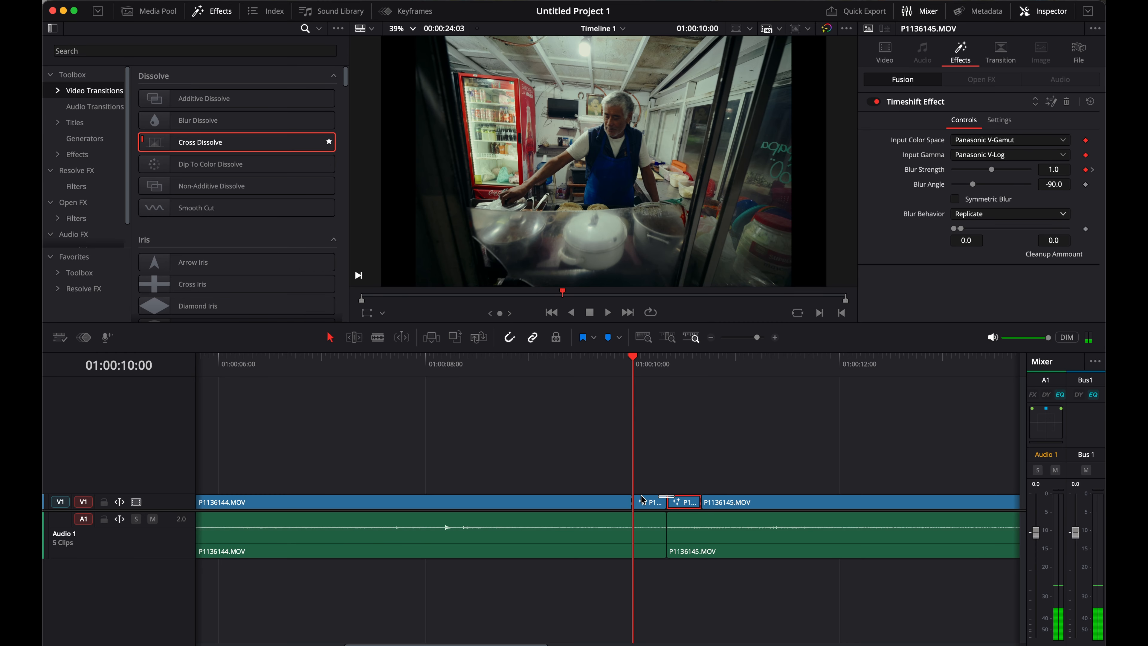
scroll(526, 468, "left", 6)
scroll(526, 468, "right", 6)
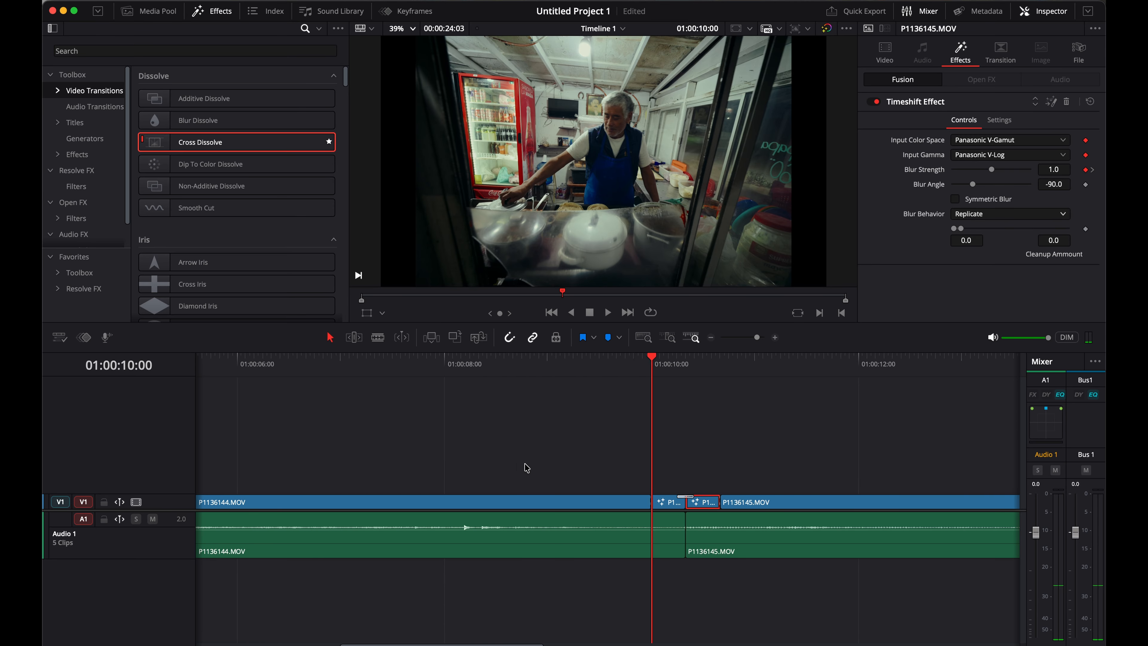
key("super+minus")
key("super+minus")
key("super+minus")
left_click(244, 365)
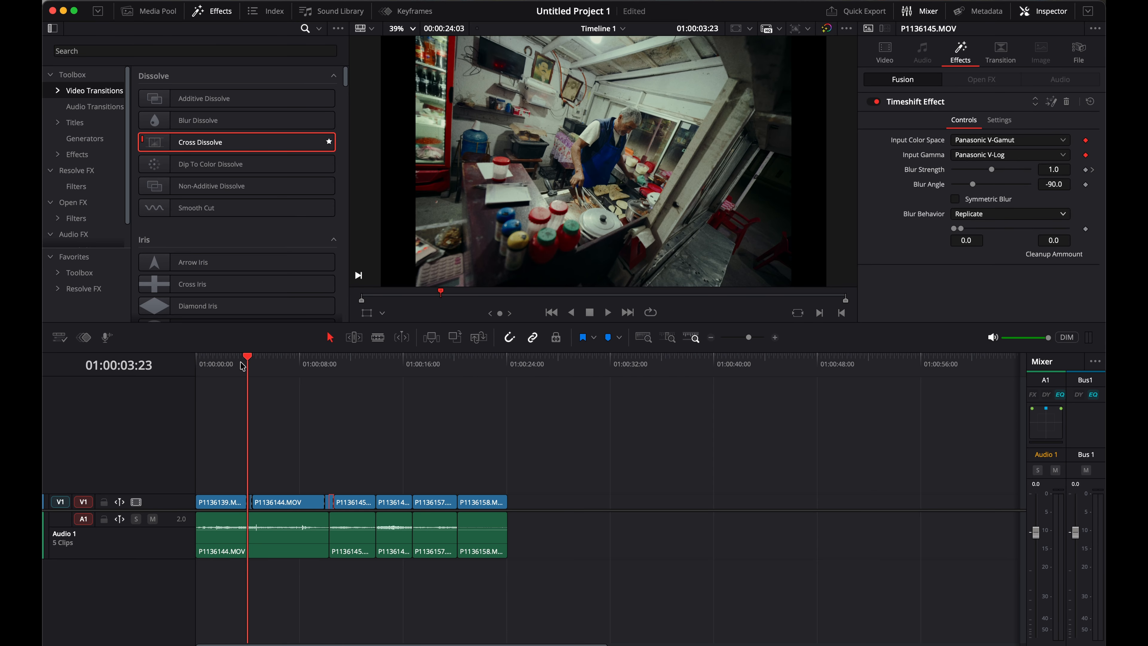